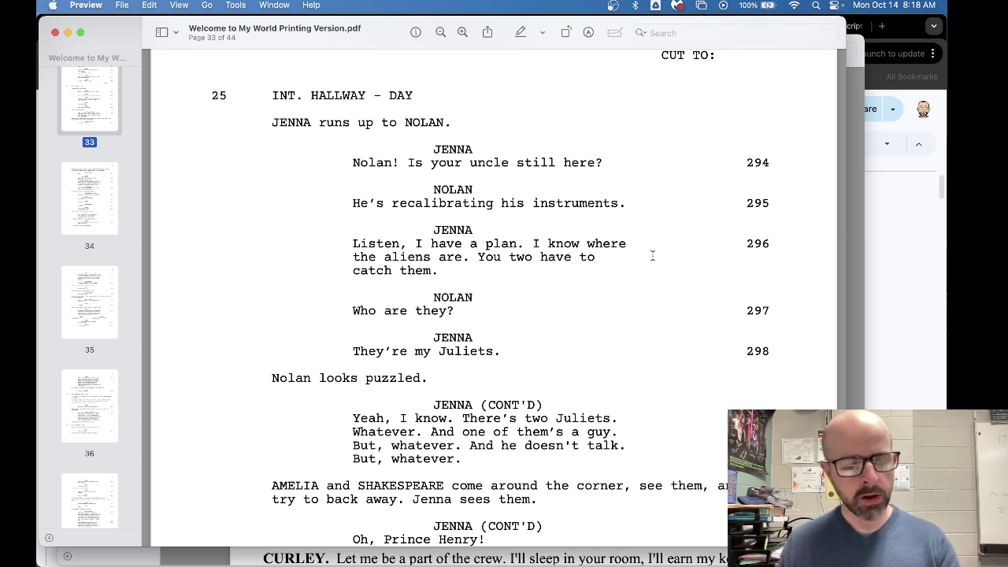
# Look over the opening scene of the Not a Murder Mystery PDF and switch to the Auto Shop document in Chrome
pyautogui.press('super+grave')
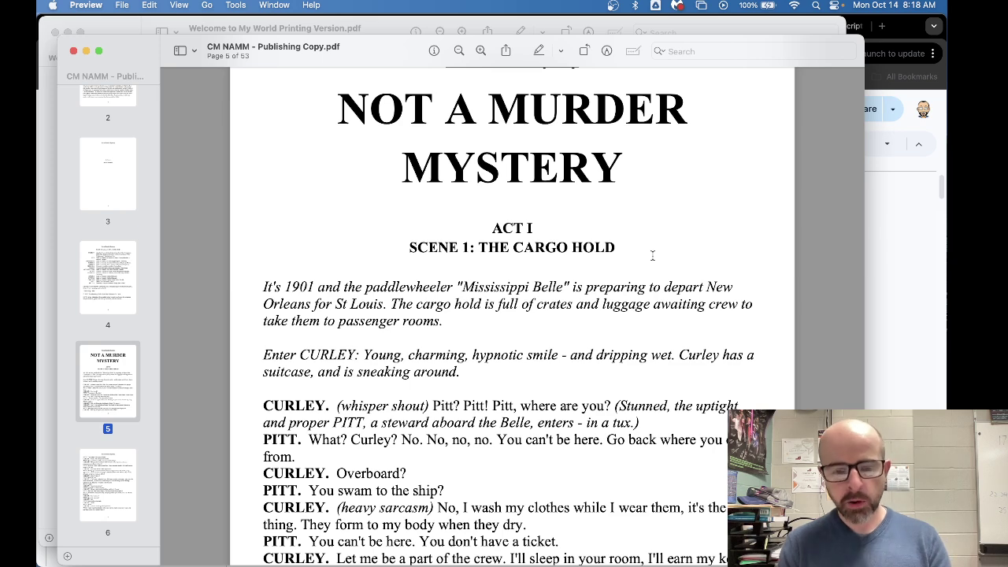
pyautogui.scroll(-5, 652, 254)
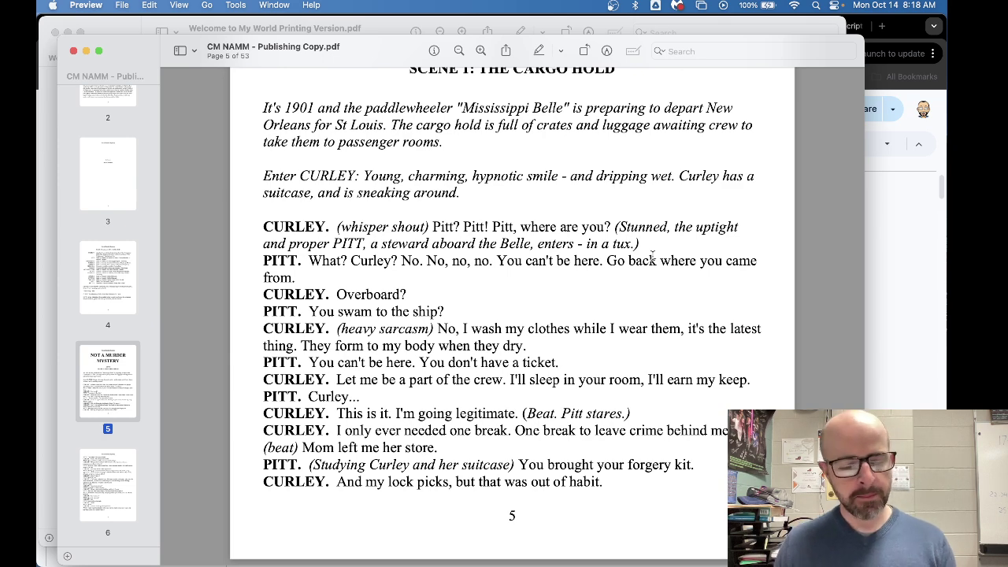
pyautogui.press('super+Tab')
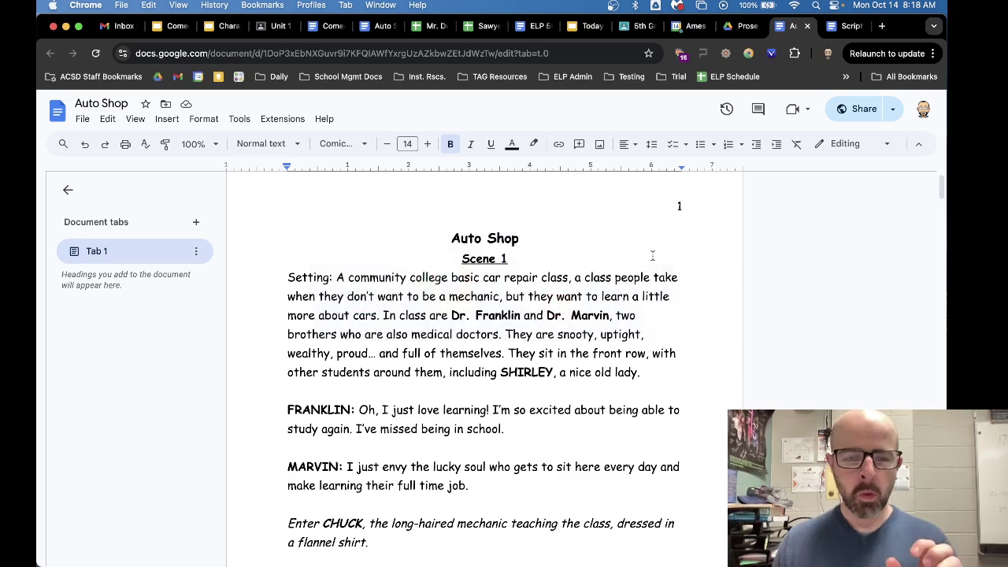
# Highlight the script's title, Auto Shop, and the Scene 1 heading beneath it
pyautogui.scroll(-1, 652, 254)
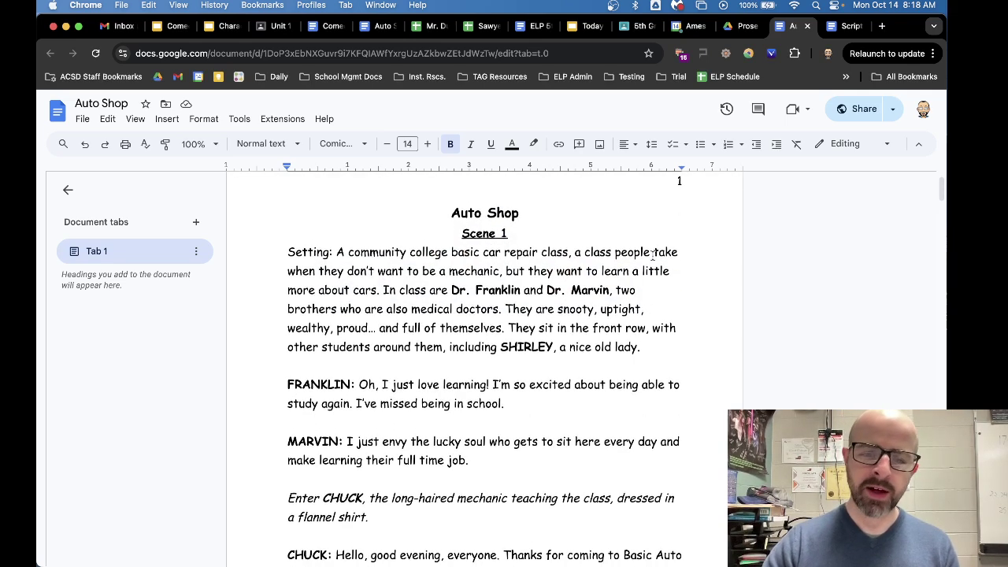
pyautogui.scroll(-1, 652, 254)
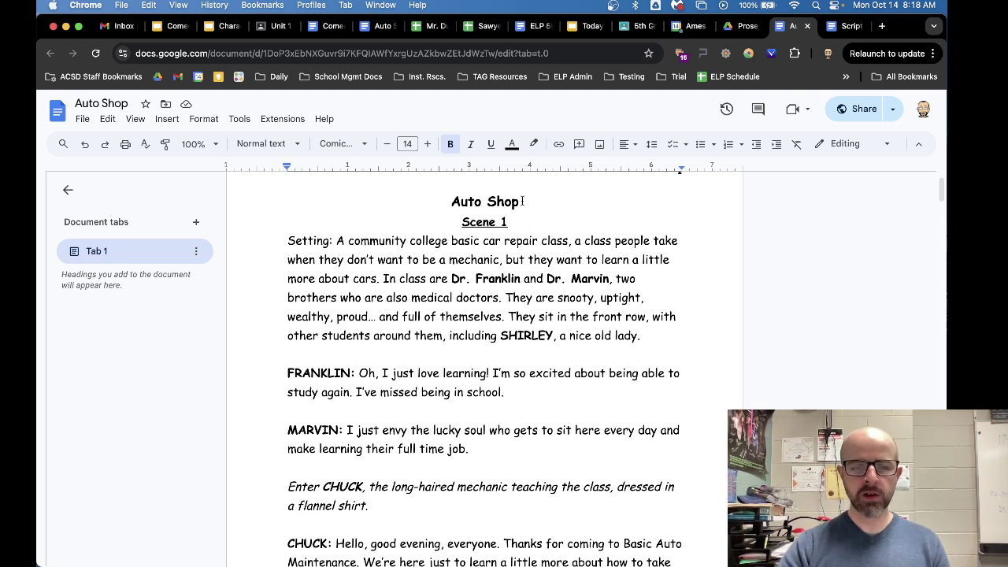
pyautogui.moveTo(520, 201); pyautogui.dragTo(448, 206)
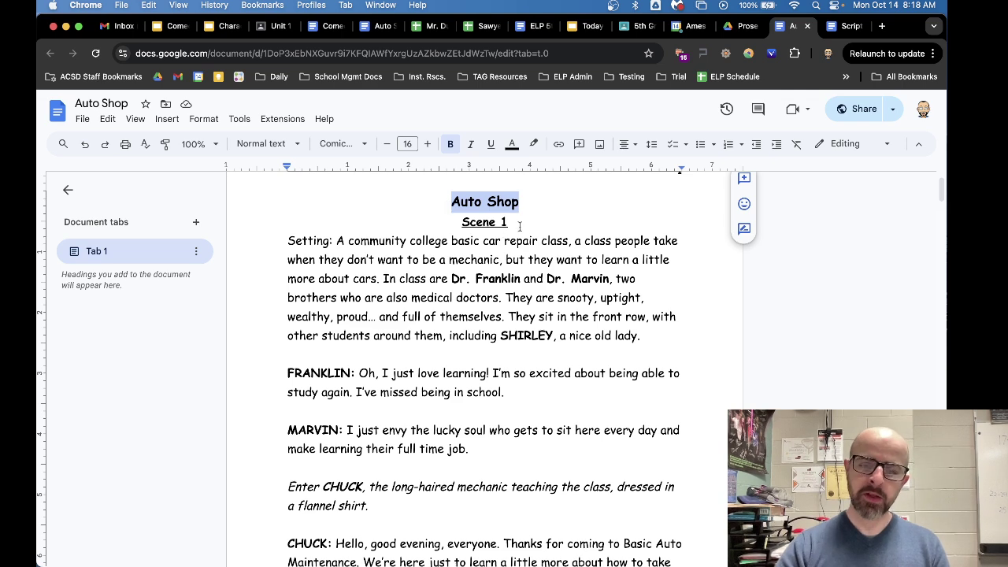
pyautogui.moveTo(510, 222); pyautogui.dragTo(460, 223)
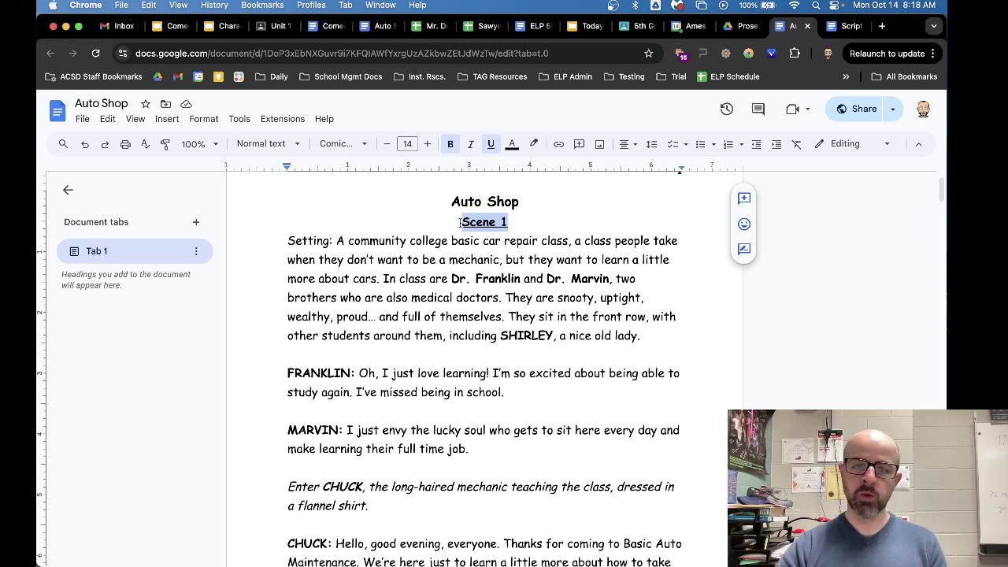
# Find and highlight the Scene 2 and Scene 3 headings further down the script
pyautogui.scroll(-15, 489, 229)
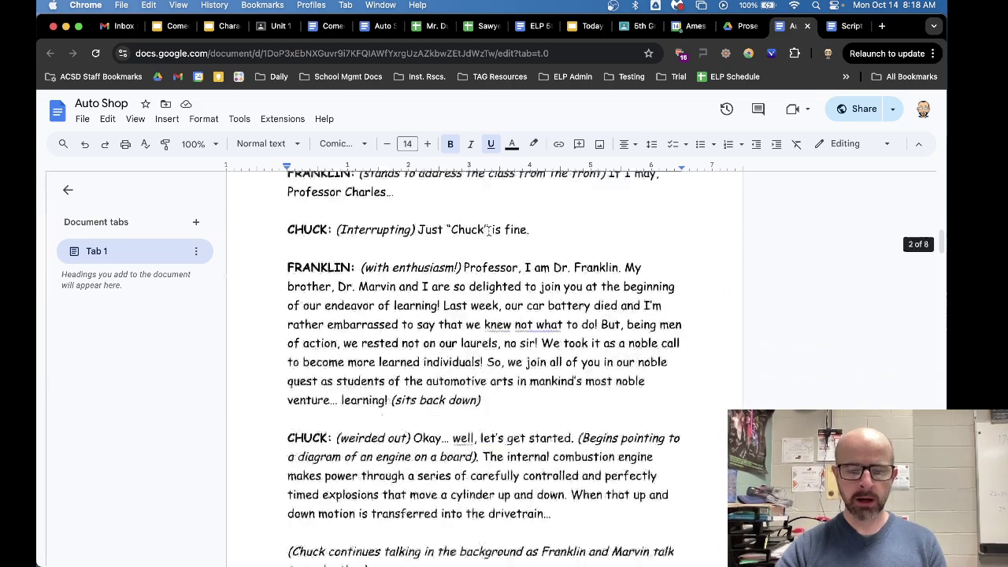
pyautogui.scroll(-15, 489, 229)
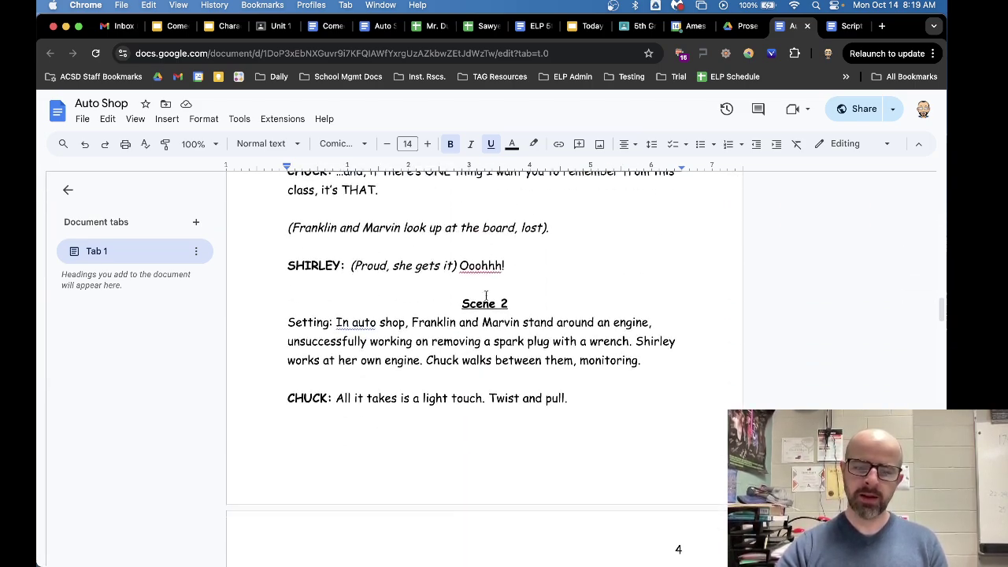
pyautogui.moveTo(520, 307); pyautogui.dragTo(447, 304)
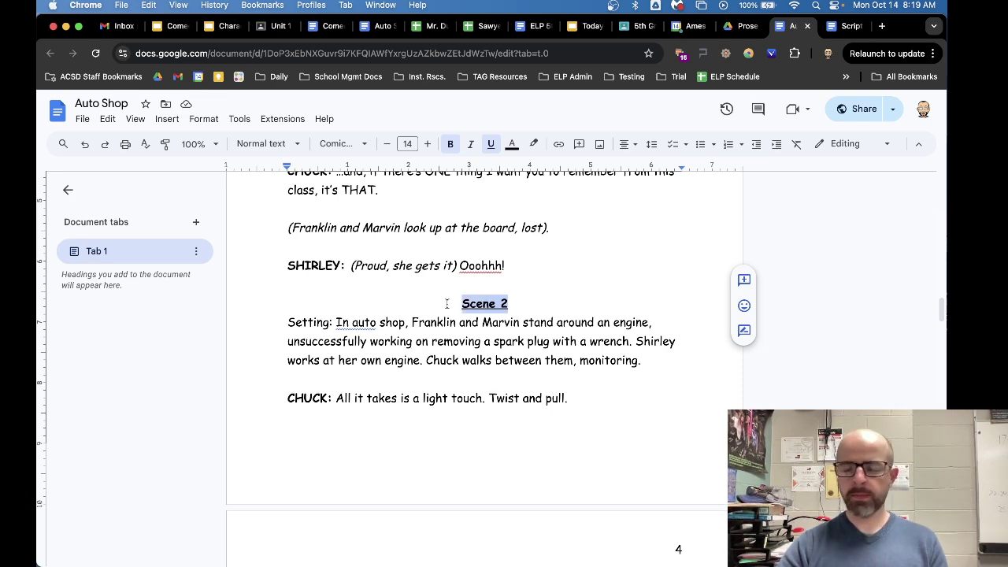
pyautogui.scroll(-15, 446, 304)
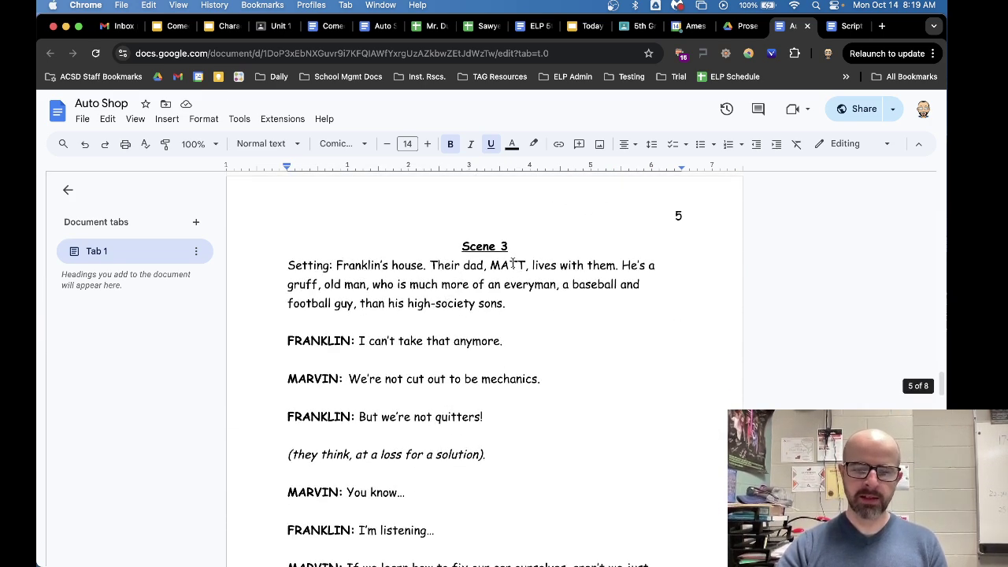
pyautogui.moveTo(510, 246); pyautogui.dragTo(456, 246)
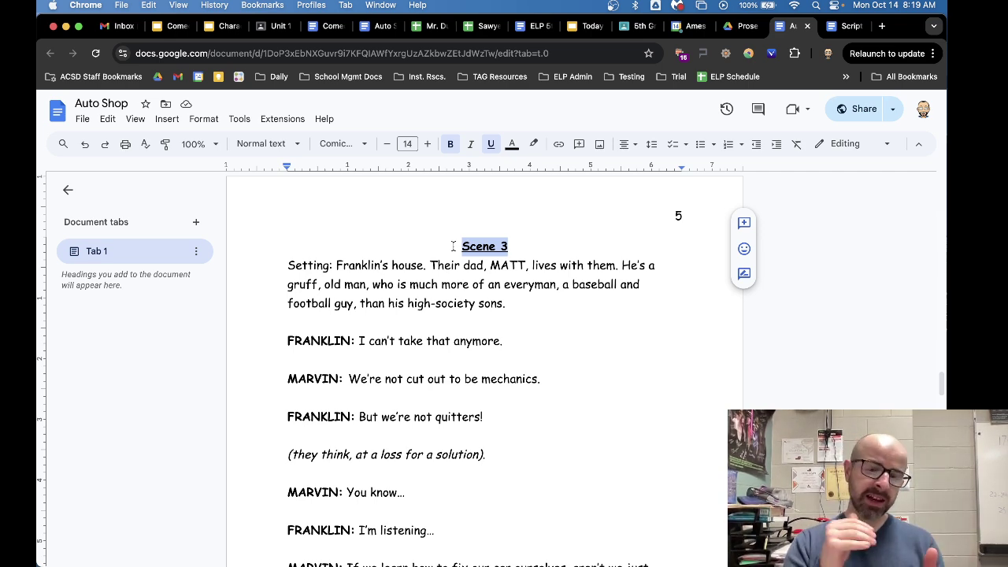
# Return to the start of the script and highlight the Scene 1 setting description
pyautogui.scroll(20, 453, 246)
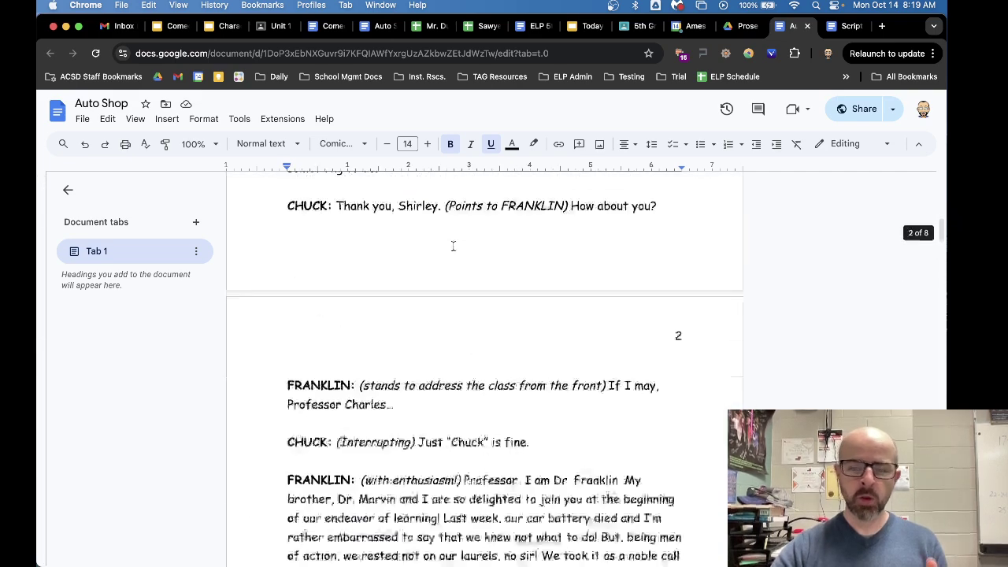
pyautogui.scroll(-2, 453, 247)
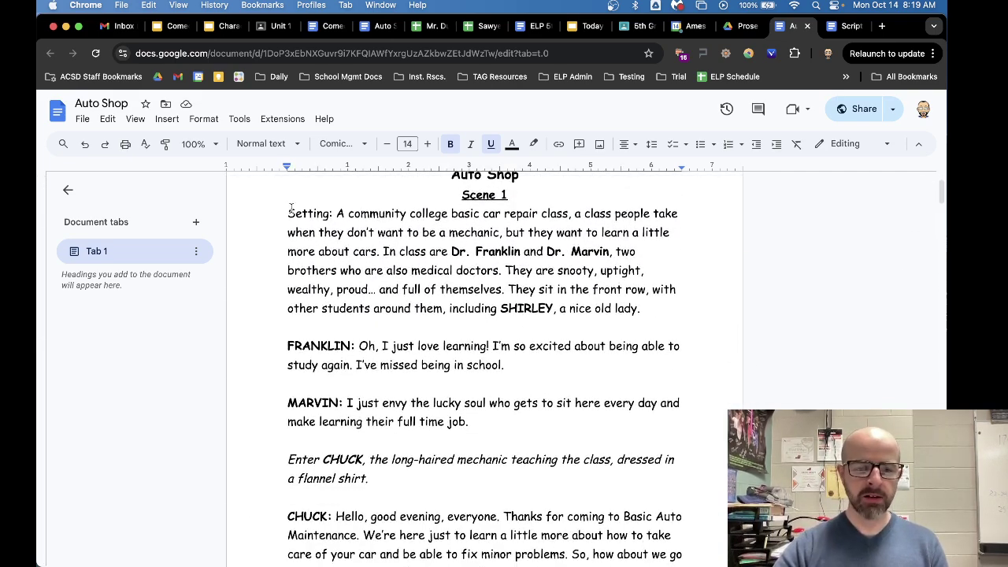
pyautogui.moveTo(288, 214); pyautogui.dragTo(657, 308)
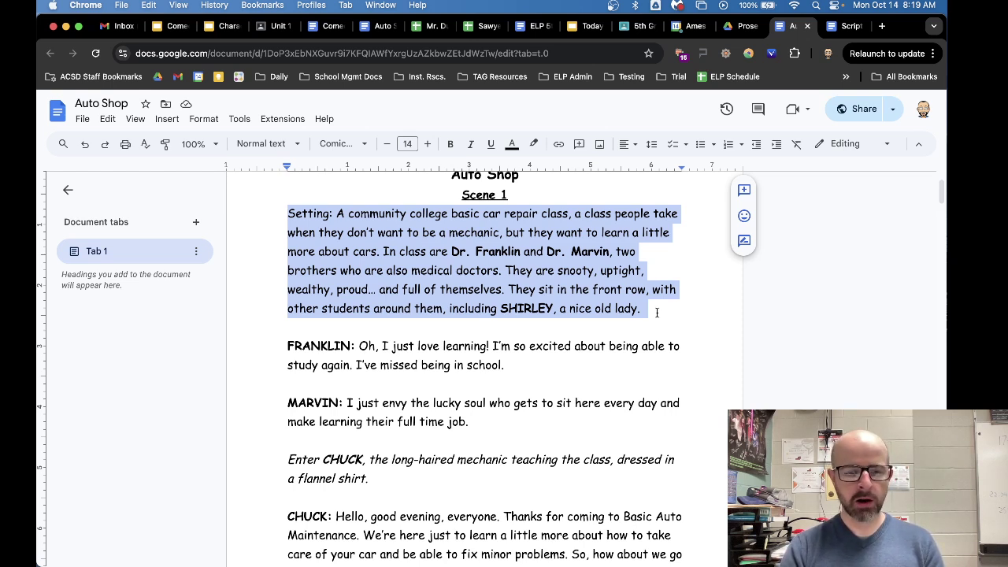
# Capitalize the two doctors' names in the Scene 1 setting as DR. FRANKLIN and DR. MARVIN
pyautogui.click(610, 252)
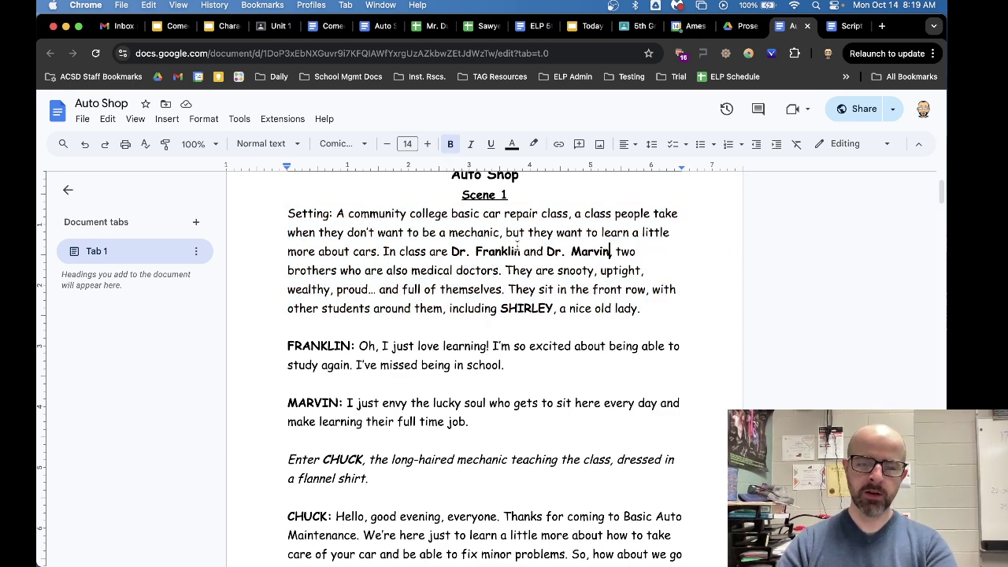
pyautogui.moveTo(520, 251); pyautogui.dragTo(452, 252)
pyautogui.write('DR. ')
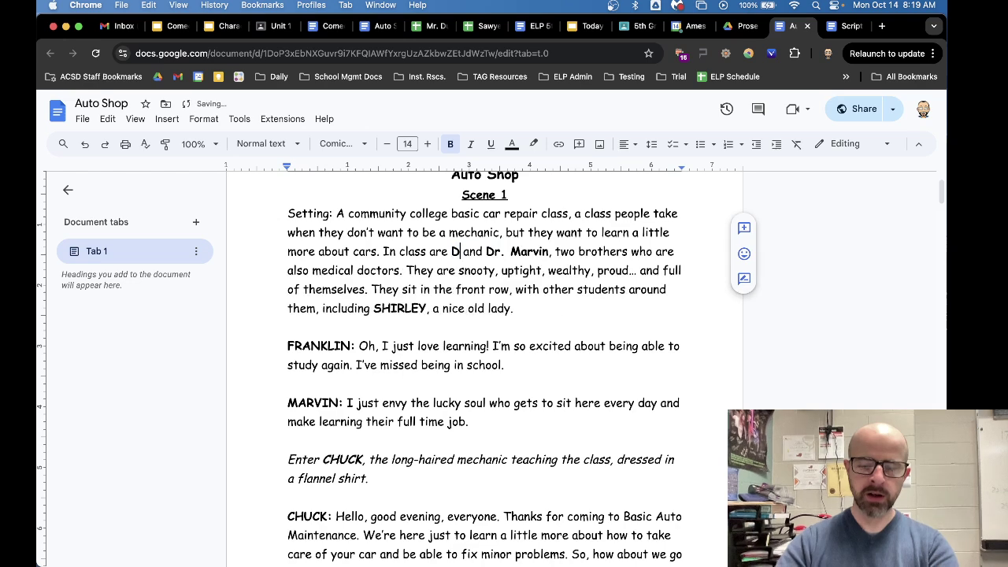
pyautogui.write('FRANKLIN')
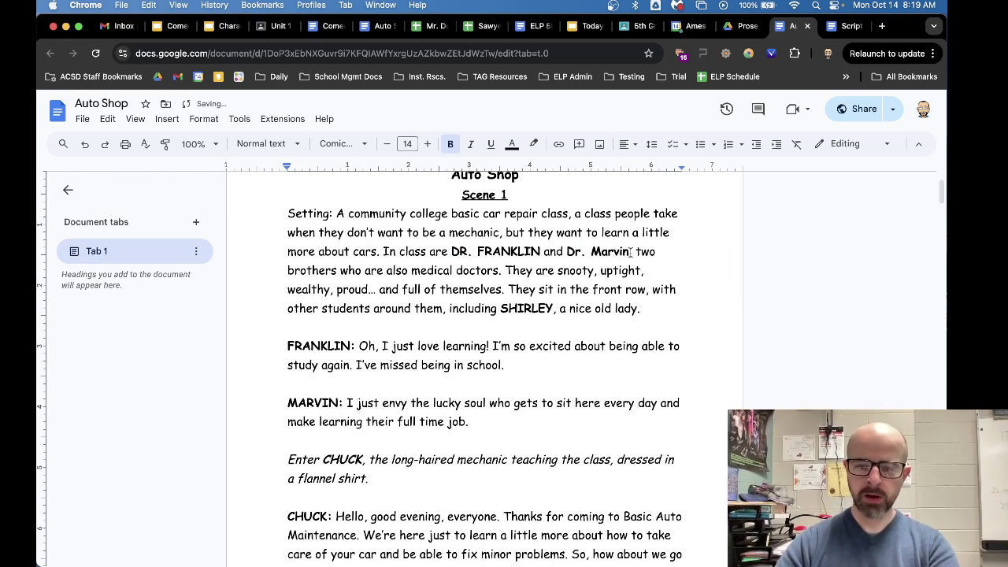
pyautogui.moveTo(630, 251); pyautogui.dragTo(568, 252)
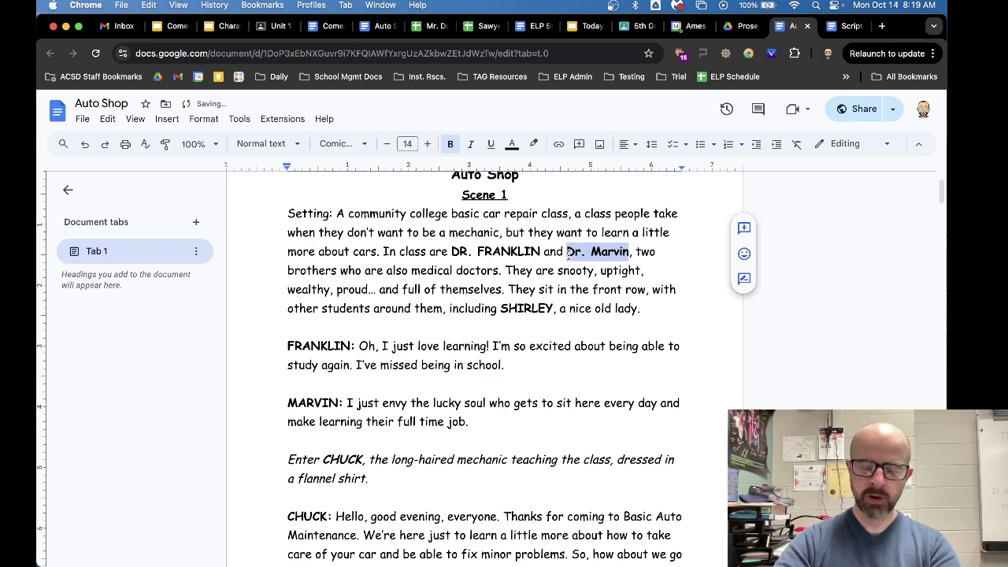
pyautogui.write('DR. ')
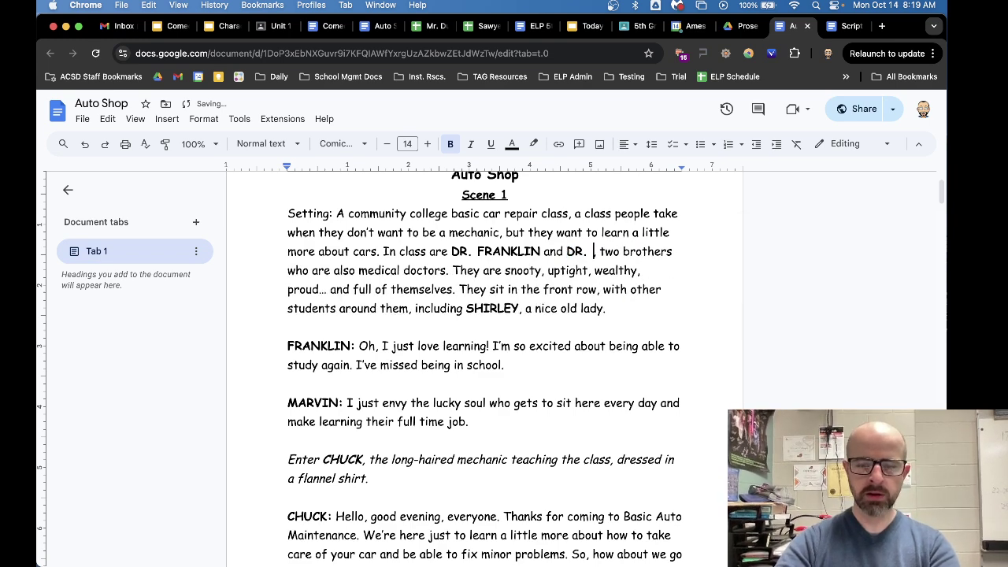
pyautogui.write('MARVIN,')
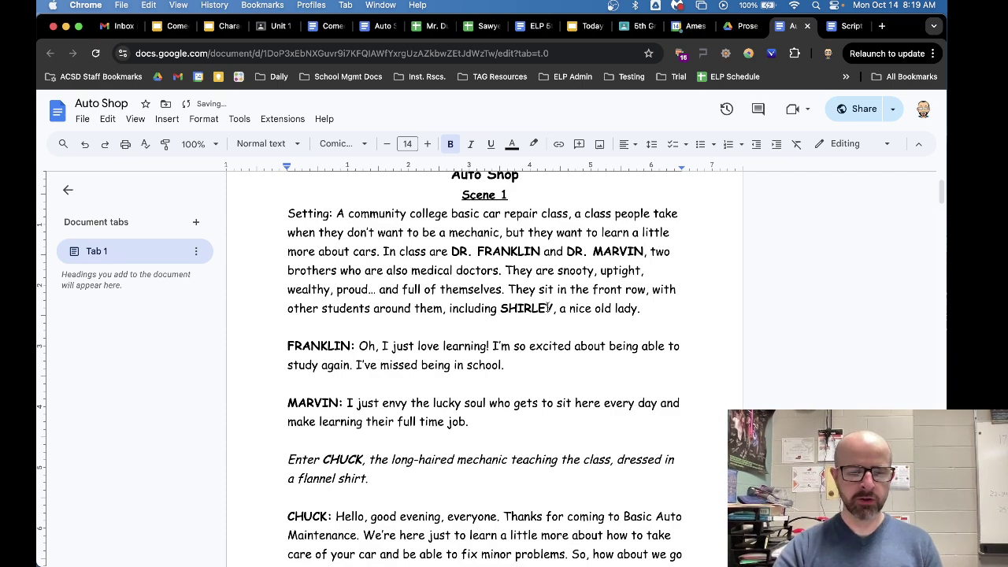
# Examine how Franklin's and Marvin's names are written in the stage direction about Chuck talking in the background
pyautogui.scroll(-4, 548, 307)
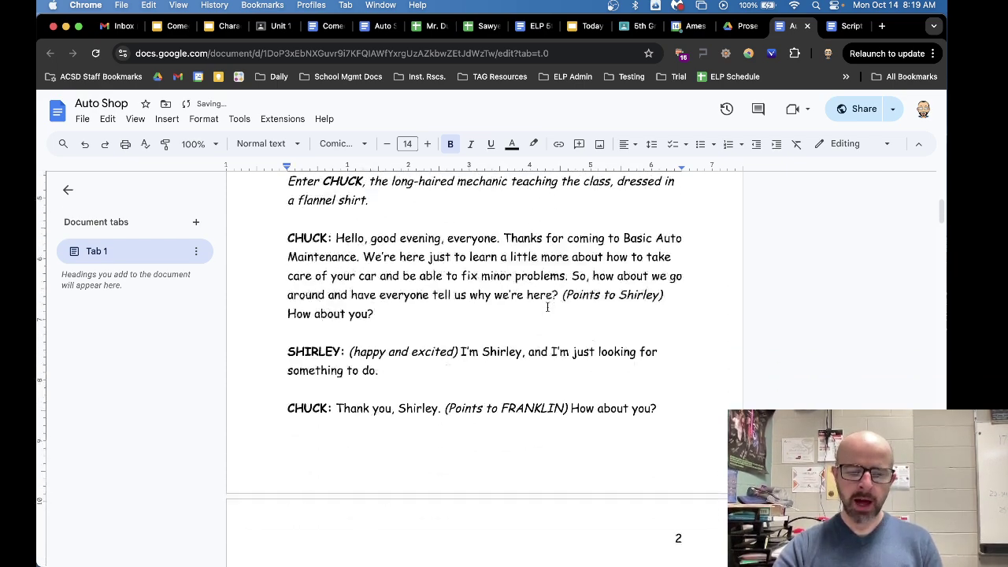
pyautogui.scroll(-6, 547, 308)
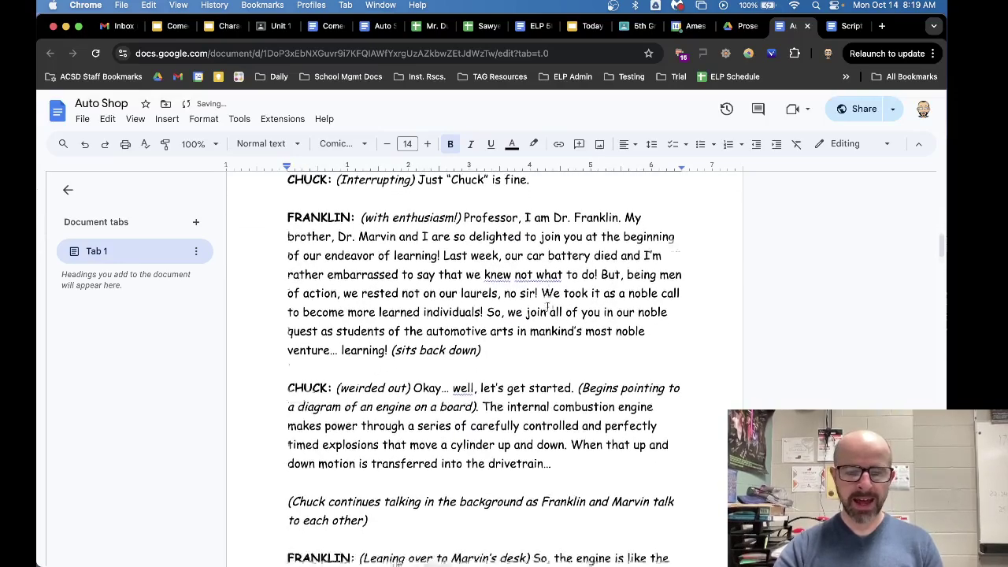
pyautogui.scroll(-5, 547, 307)
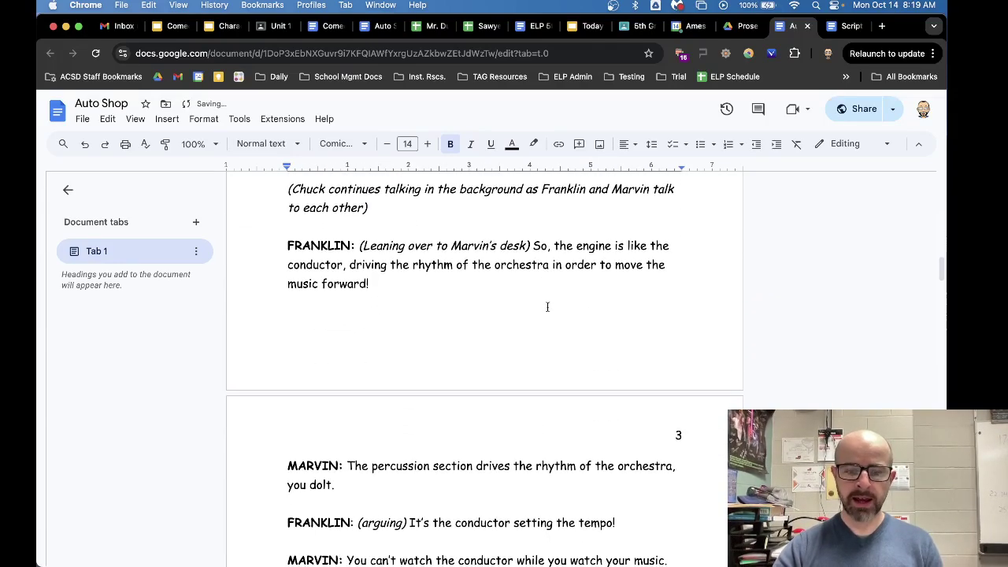
pyautogui.click(329, 193)
pyautogui.moveTo(559, 193); pyautogui.dragTo(543, 193)
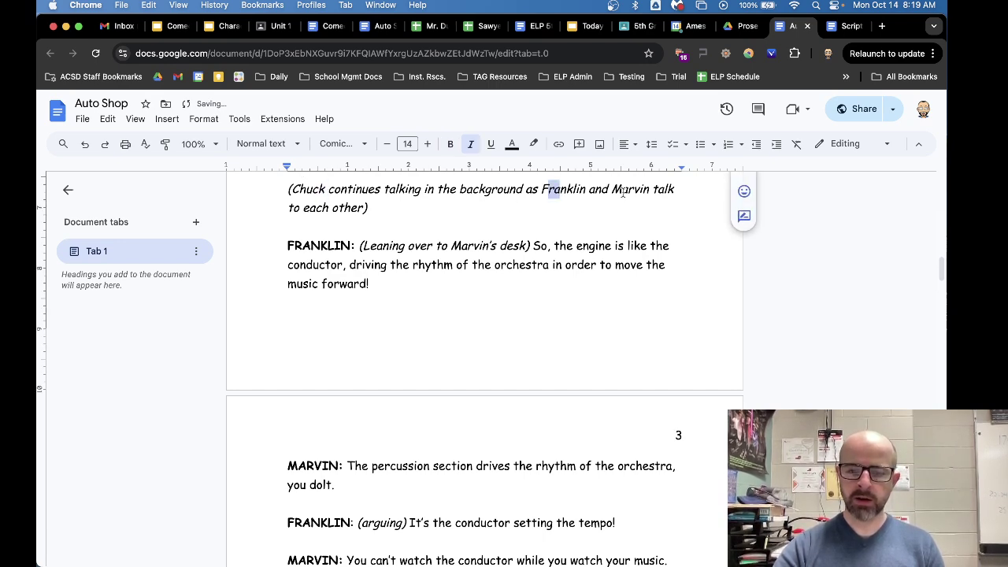
pyautogui.moveTo(627, 193); pyautogui.dragTo(622, 192)
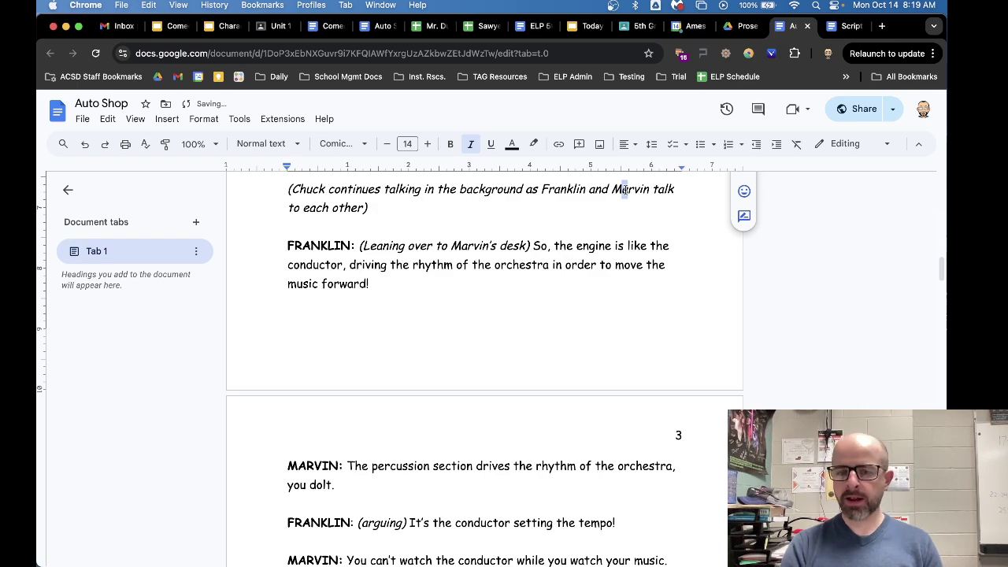
# Add "They’re the type of people who would rather go to the opera or symphony than to a baseball or football game." after "full of themselves."
pyautogui.scroll(15, 626, 192)
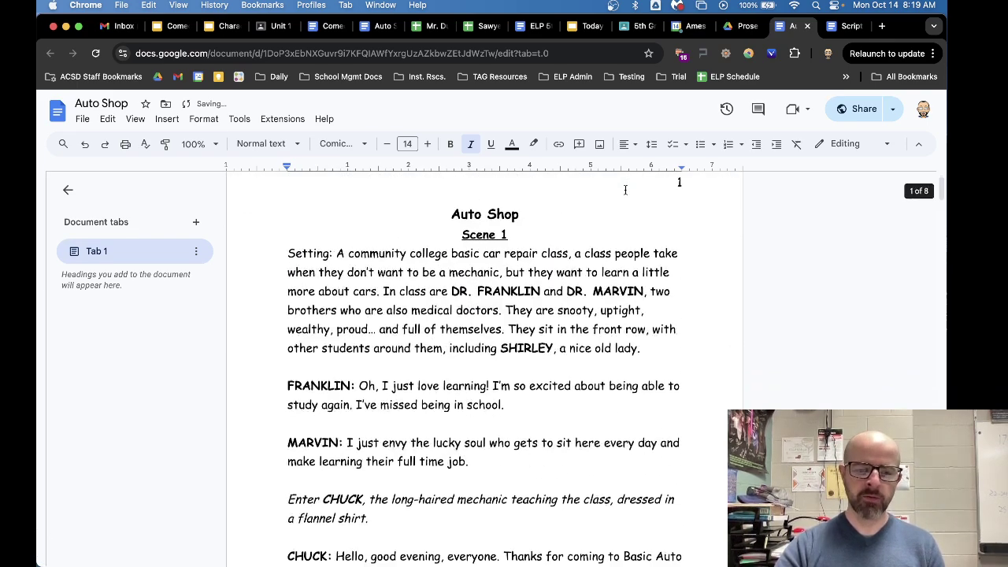
pyautogui.scroll(-2, 646, 199)
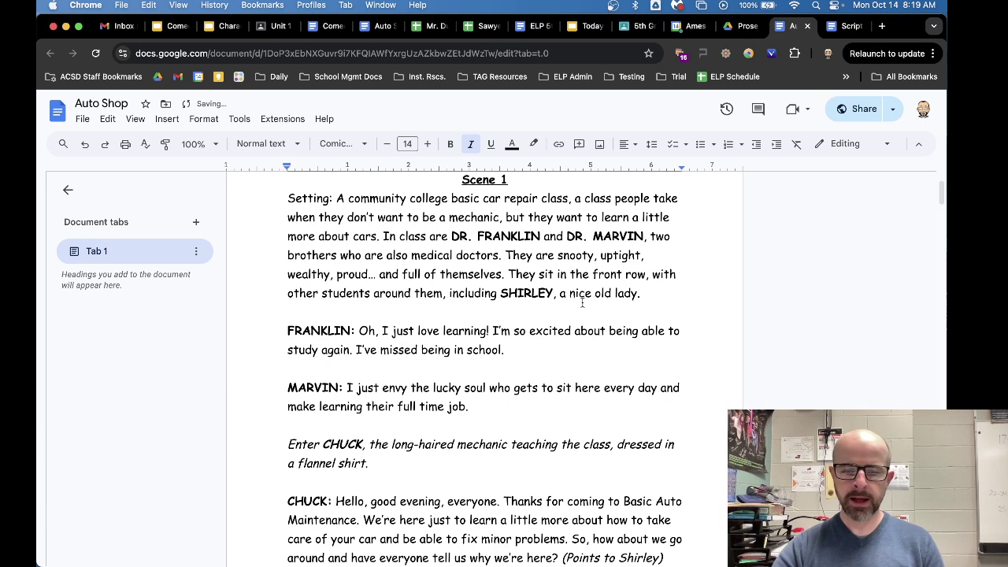
pyautogui.write('They’re the type of people who would rather go to the opera or symphony than to a baseball or football game.')
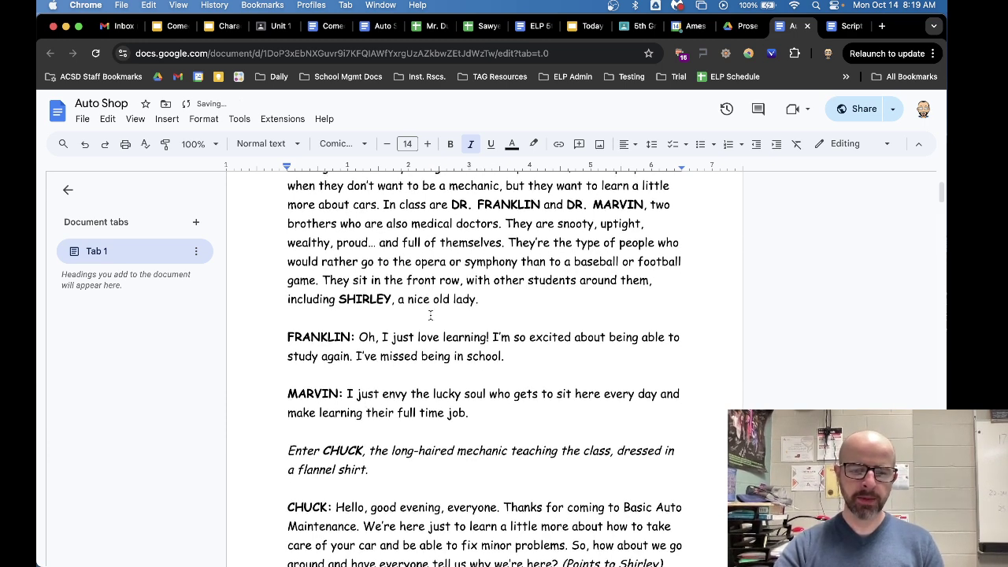
# Highlight the whole Scene 1 setting paragraph, from "Setting" through "a nice old lady."
pyautogui.scroll(-2, 596, 236)
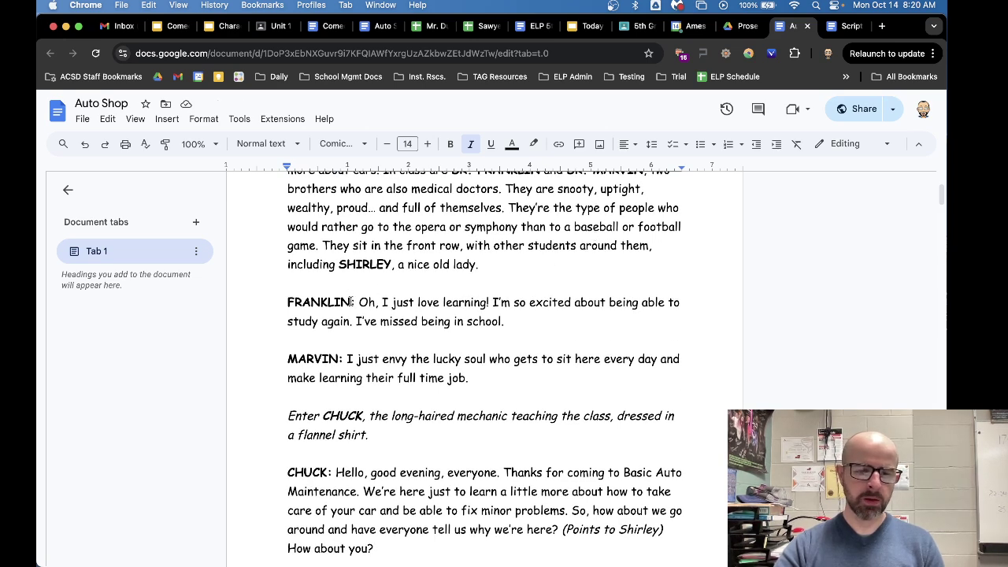
pyautogui.scroll(3, 351, 301)
pyautogui.scroll(1, 337, 249)
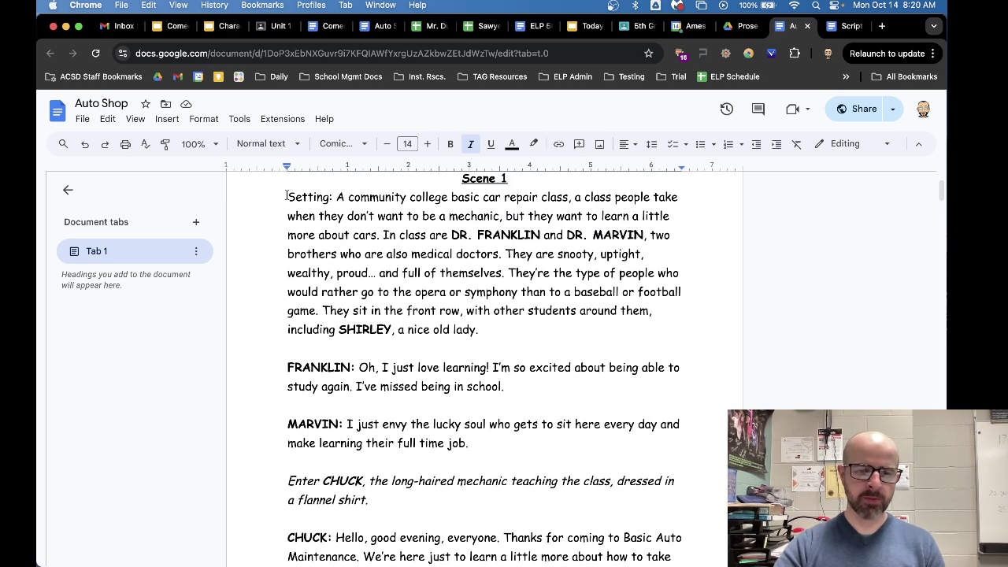
pyautogui.moveTo(289, 197); pyautogui.dragTo(482, 330)
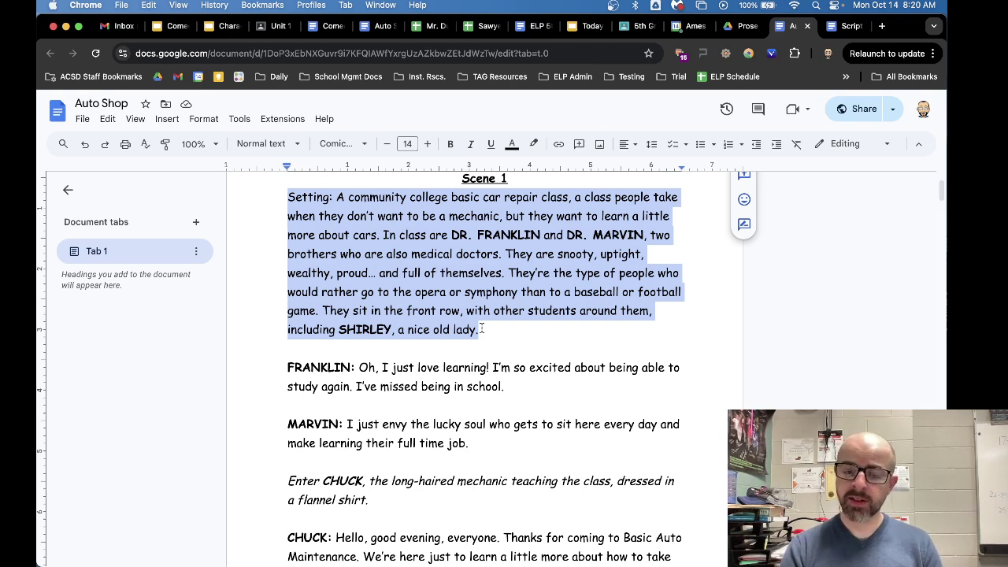
# Highlight the FRANKLIN: speaker label on the first line of dialogue and place the cursor after its colon
pyautogui.scroll(-2, 482, 330)
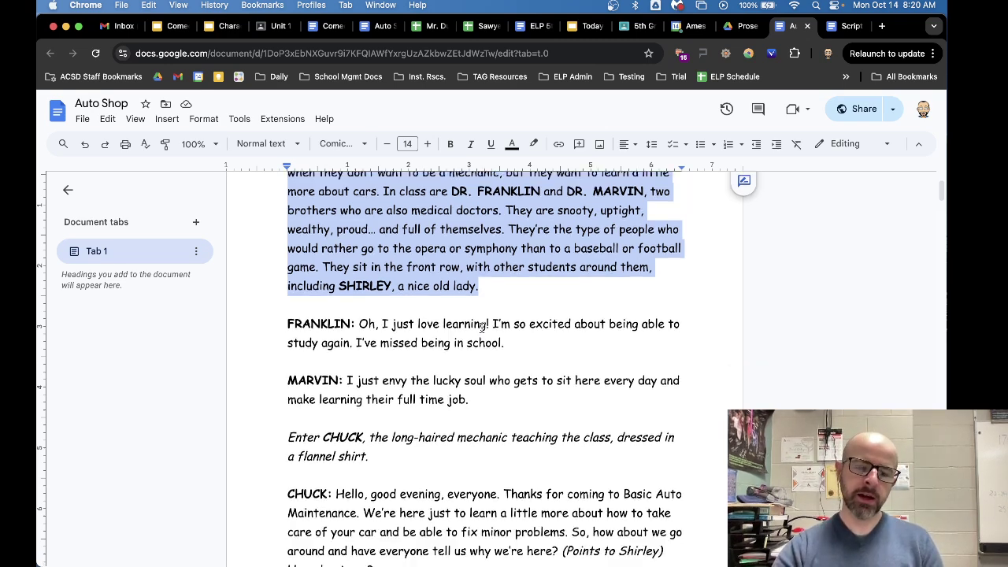
pyautogui.click(352, 291)
pyautogui.moveTo(354, 292); pyautogui.dragTo(277, 295)
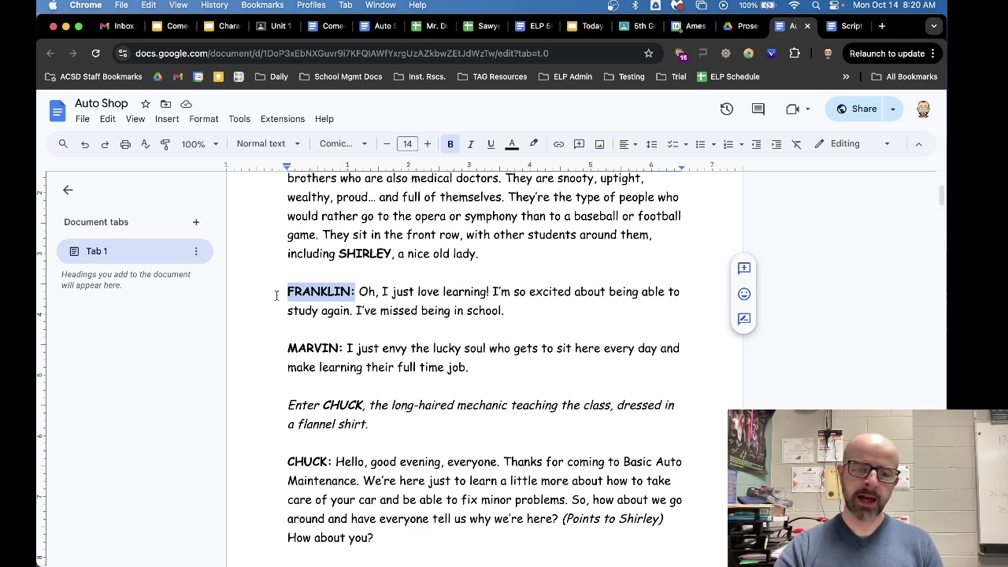
pyautogui.click(354, 292)
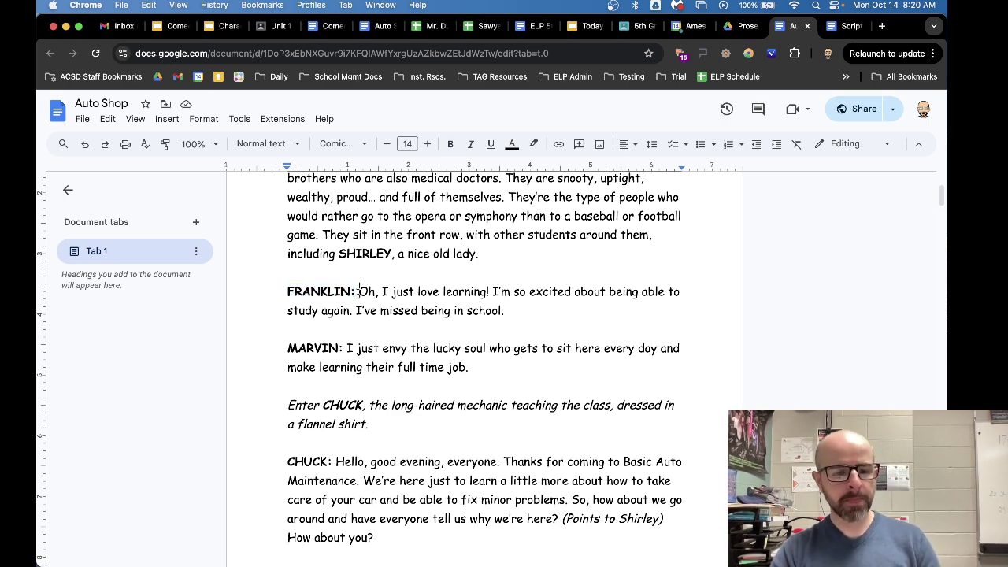
# Highlight the first FRANKLIN: speaker label, followed by his dialogue from "Oh, I just love learning!" through "being in school."
pyautogui.moveTo(355, 292); pyautogui.dragTo(285, 291)
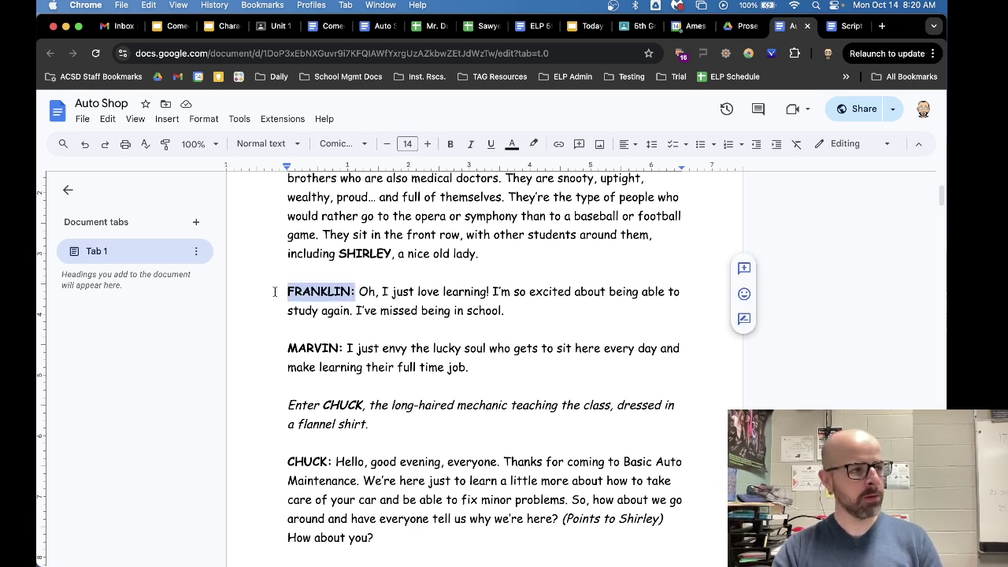
pyautogui.click(332, 305)
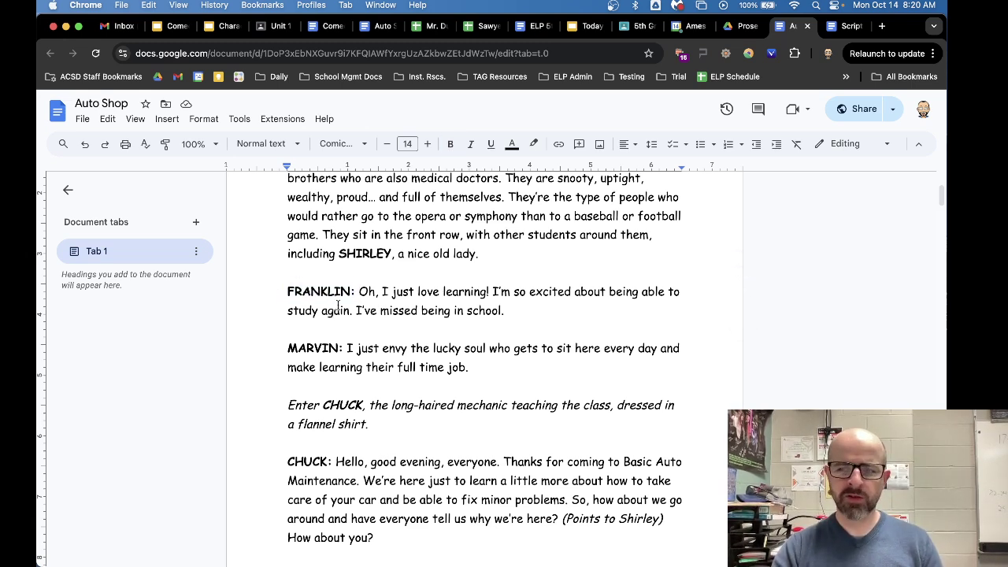
pyautogui.moveTo(355, 293); pyautogui.dragTo(504, 311)
pyautogui.click(359, 292)
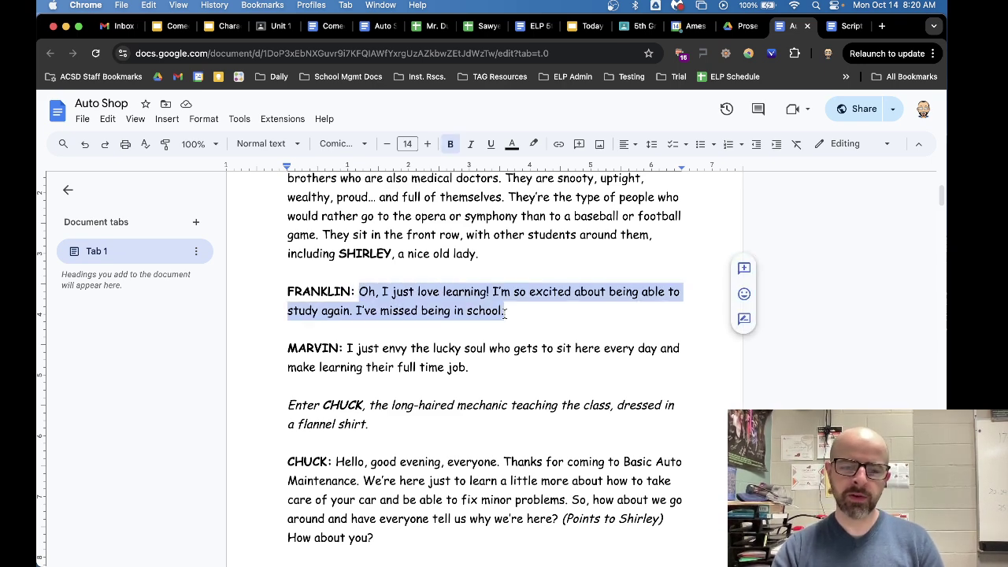
pyautogui.scroll(-1, 504, 312)
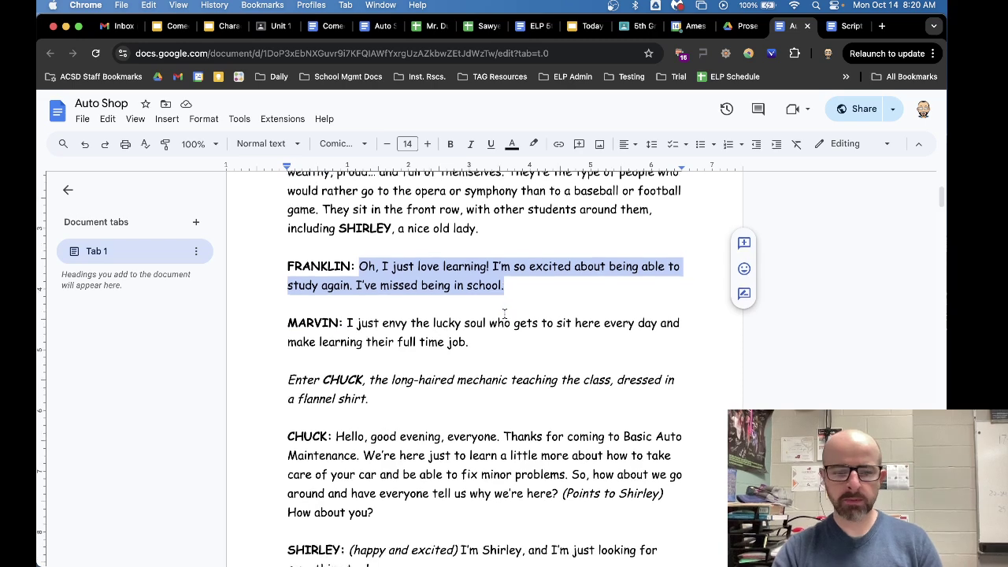
# Highlight the italic stage direction from "Enter CHUCK" through "a flannel shirt."
pyautogui.click(513, 377)
pyautogui.scroll(-3, 514, 377)
pyautogui.moveTo(286, 295); pyautogui.dragTo(374, 315)
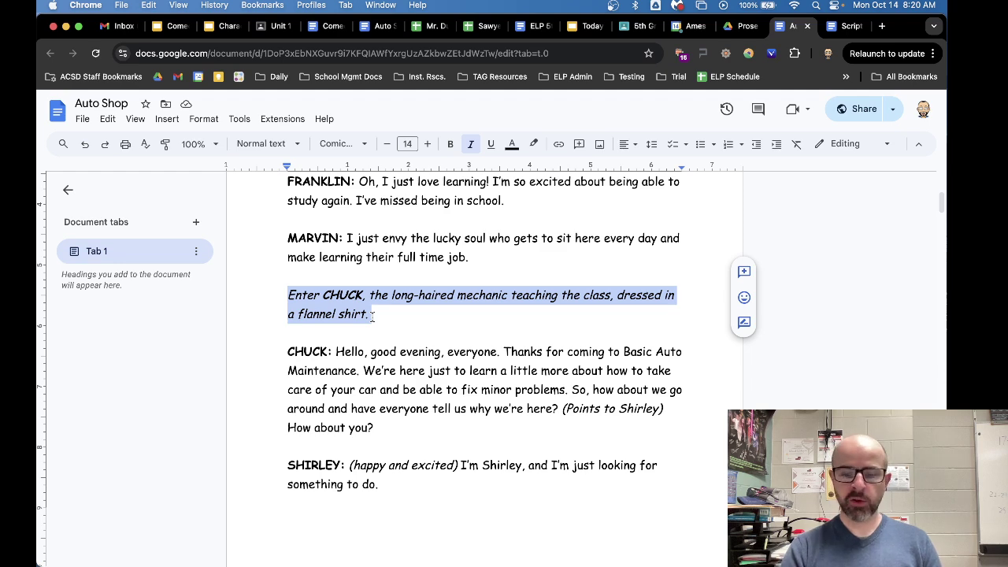
pyautogui.scroll(-1, 373, 315)
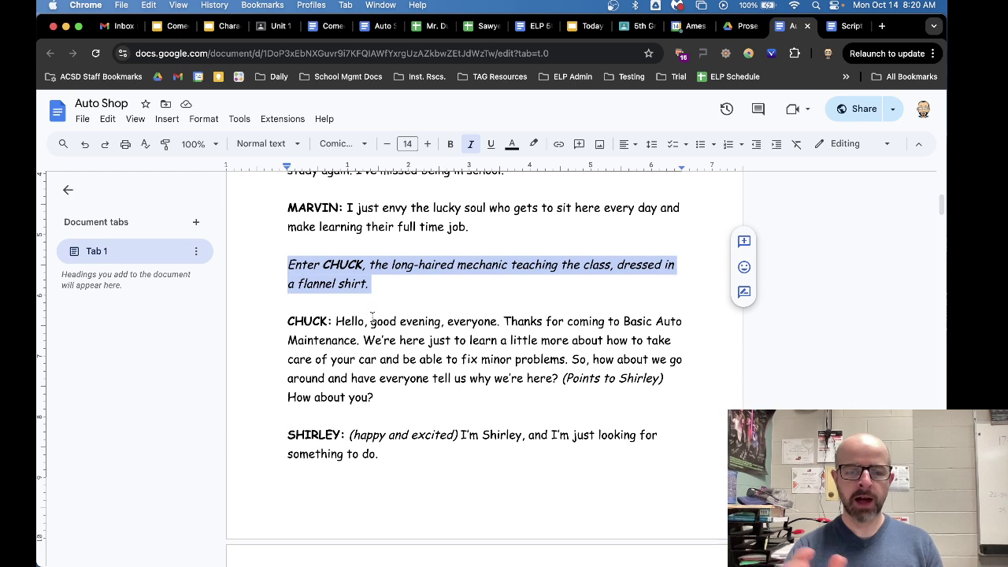
pyautogui.scroll(-1, 372, 316)
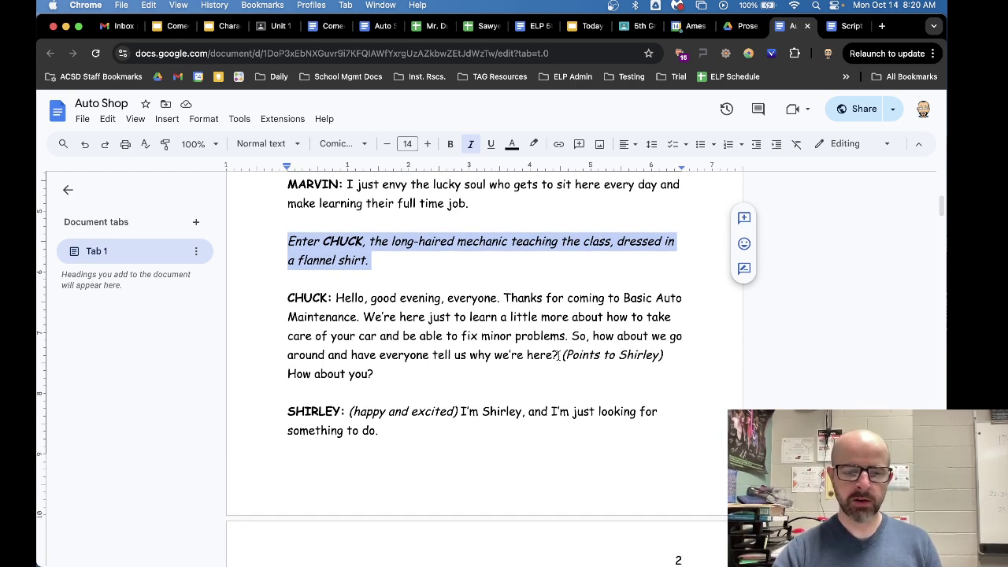
# Highlight the parenthetical directions "(Points to Shirley)" in Chuck's line and "happy and excited" in Shirley's line, and look over page 2
pyautogui.moveTo(559, 355); pyautogui.dragTo(666, 359)
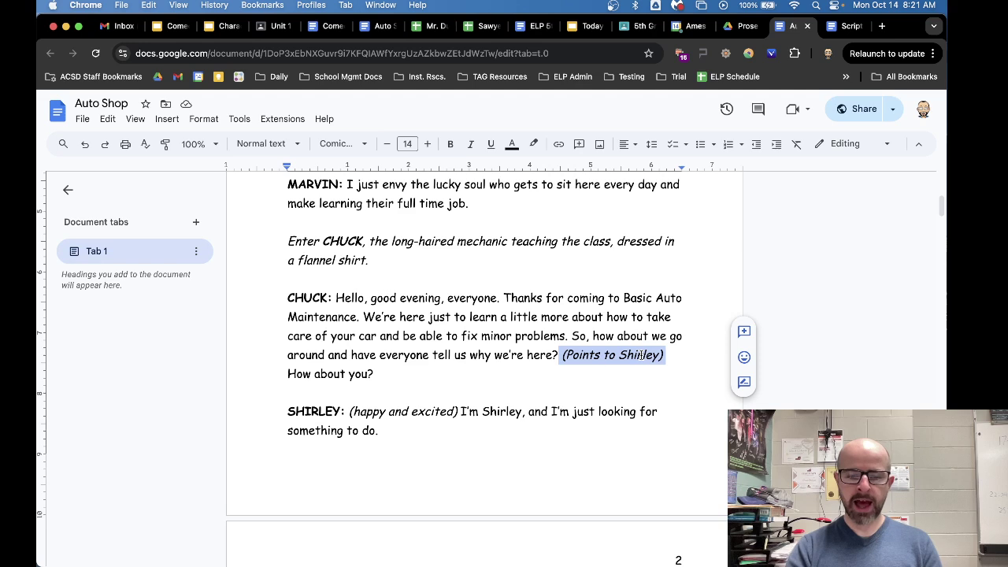
pyautogui.moveTo(351, 411); pyautogui.dragTo(455, 417)
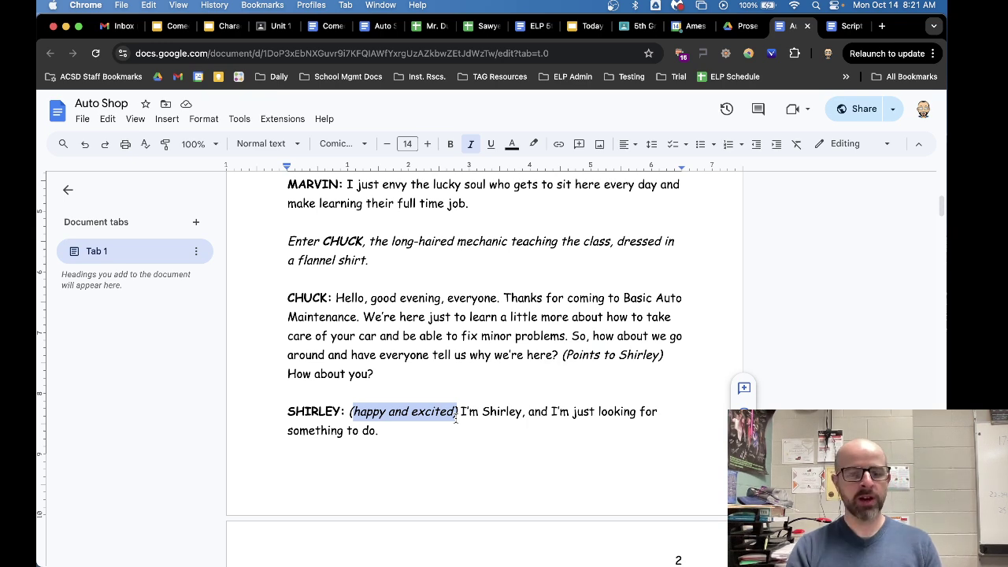
pyautogui.scroll(-5, 455, 417)
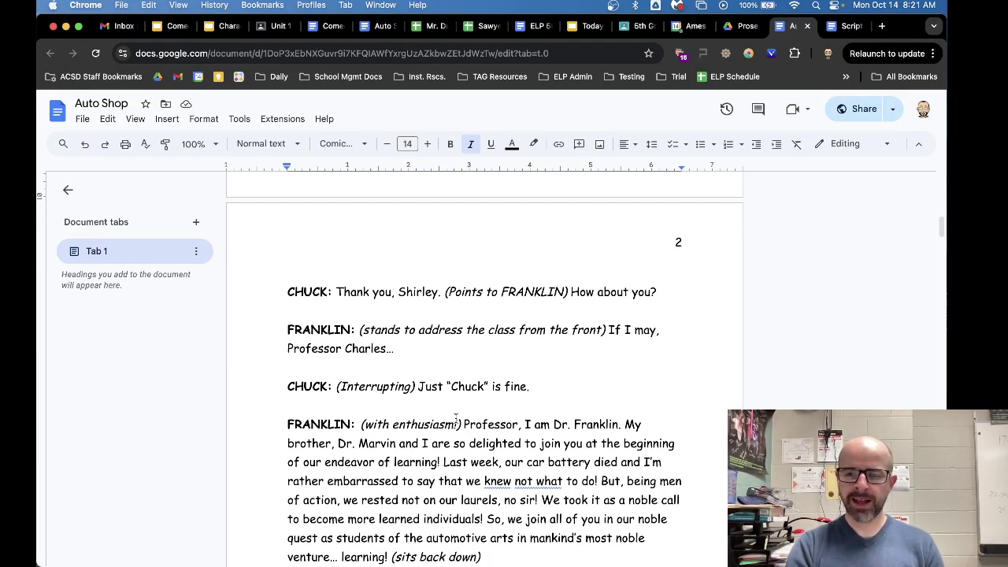
pyautogui.scroll(10, 455, 417)
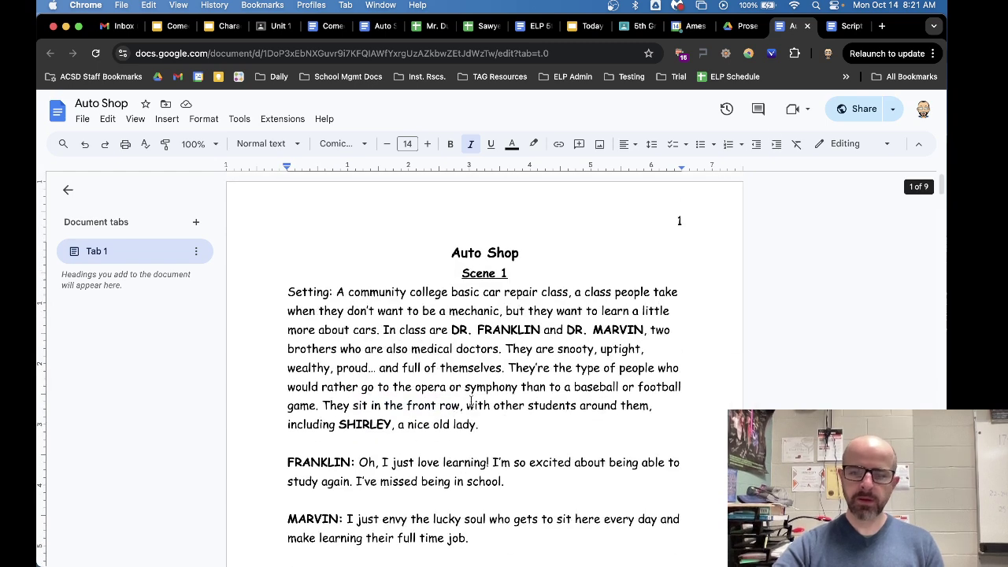
# Switch to the Script Example document and set its text to Times New Roman, size 14
pyautogui.click(843, 26)
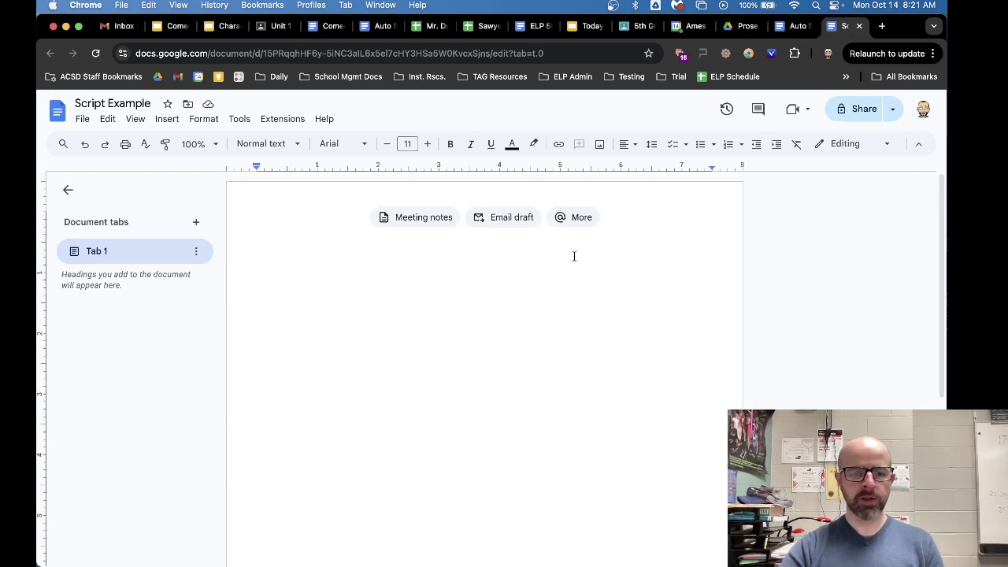
pyautogui.click(364, 146)
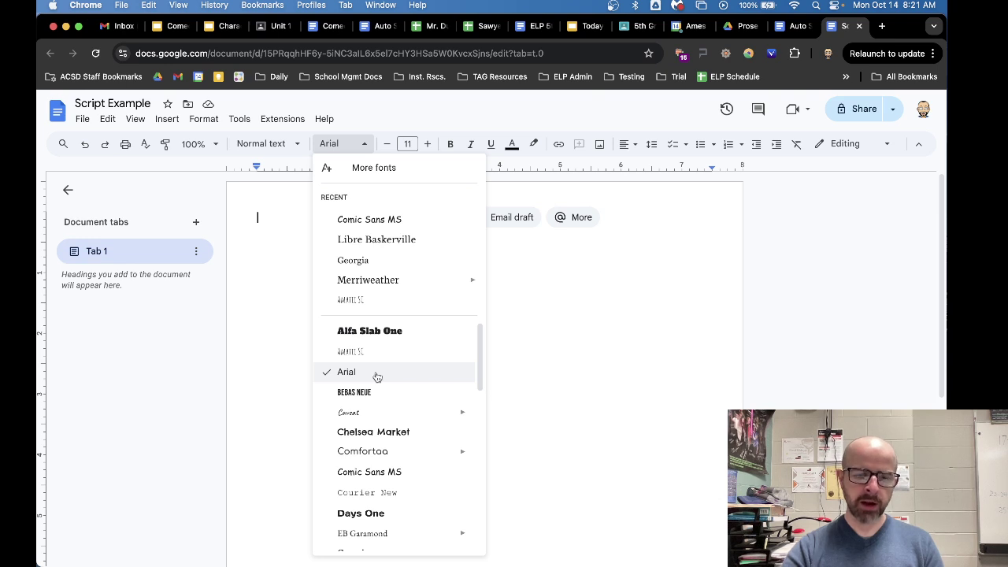
pyautogui.scroll(-5, 378, 375)
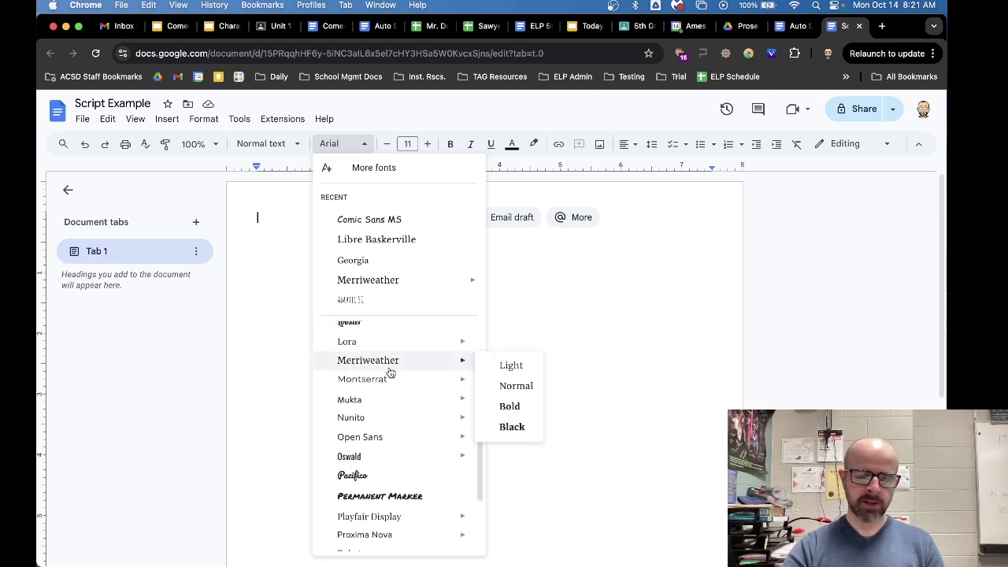
pyautogui.scroll(-4, 390, 372)
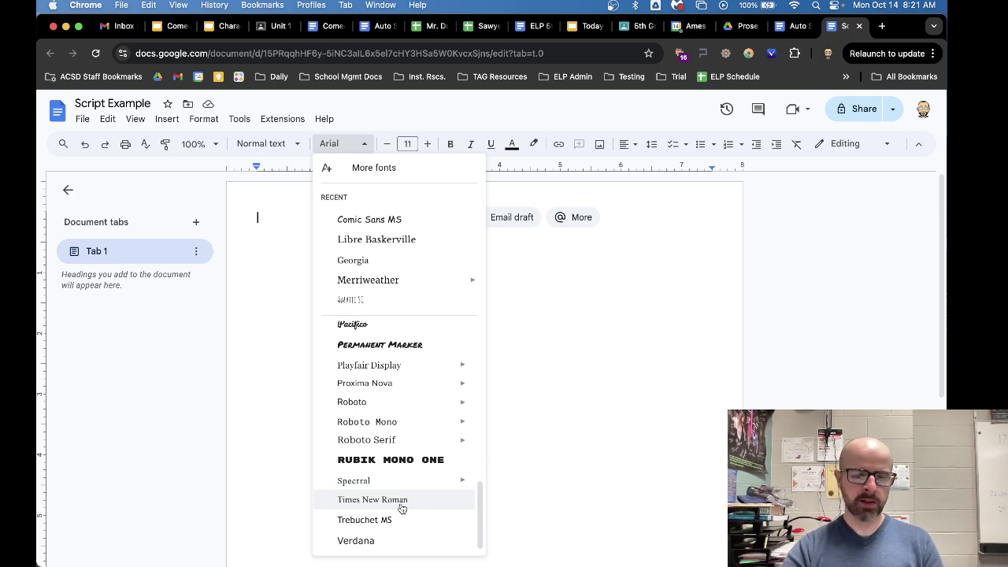
pyautogui.click(401, 506)
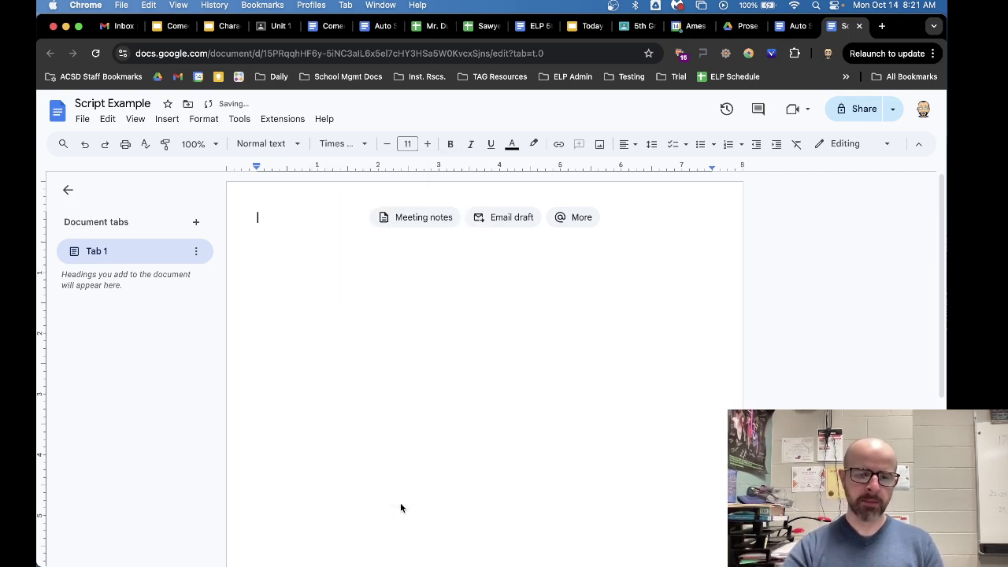
pyautogui.click(408, 144)
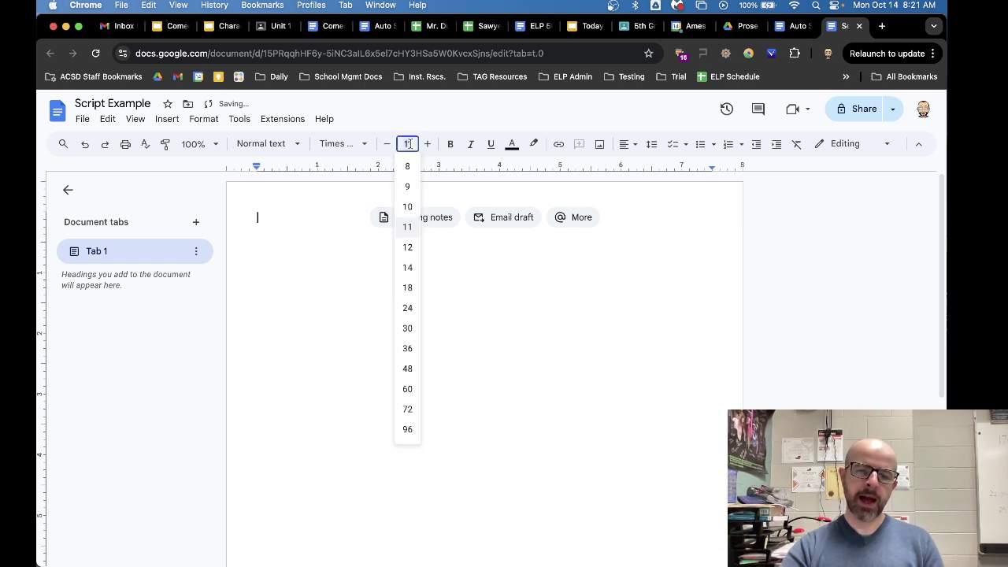
pyautogui.click(408, 268)
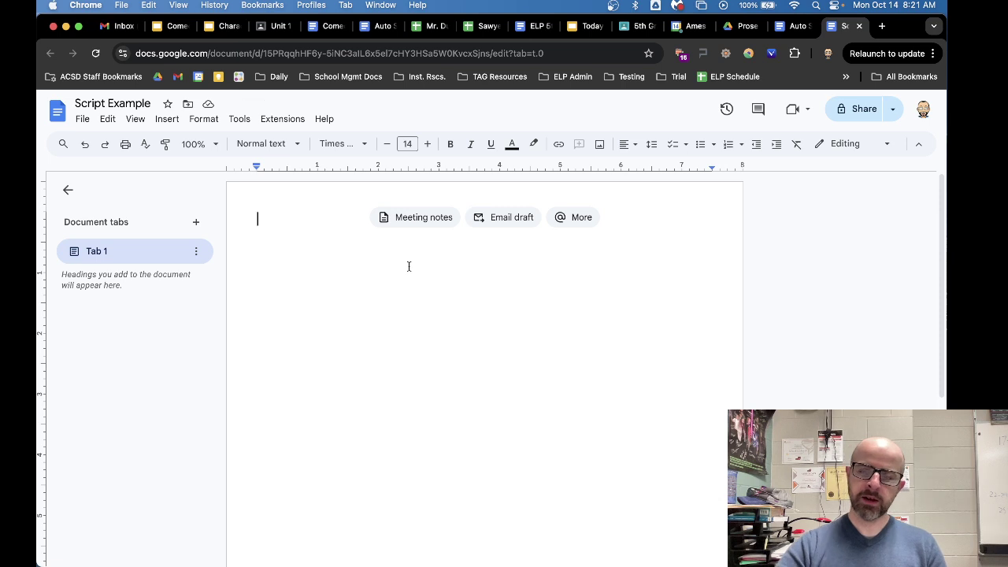
# Enter the title "The Coffee Mug" centred at the top of the page in bold and underlined
pyautogui.click(630, 145)
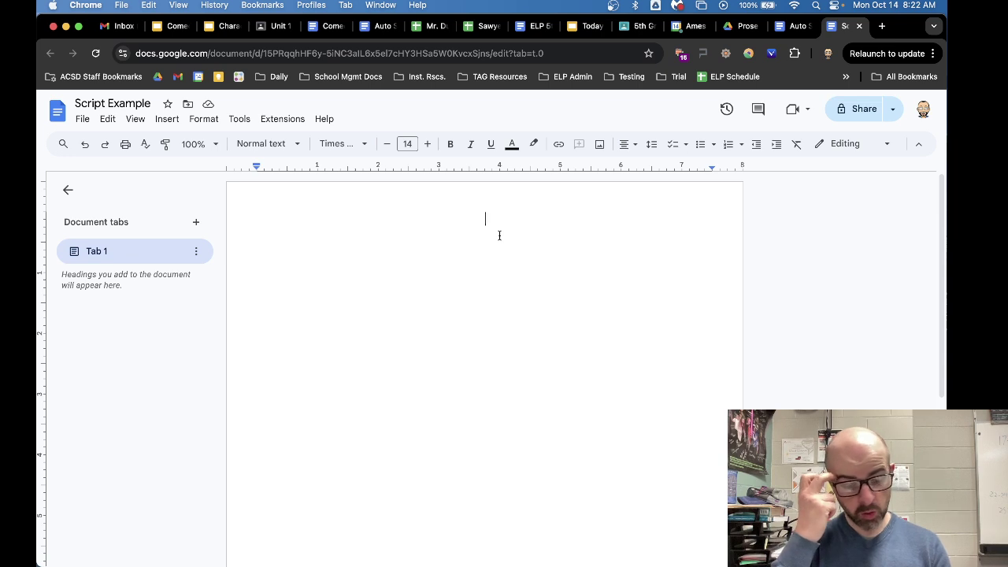
pyautogui.press('super+b')
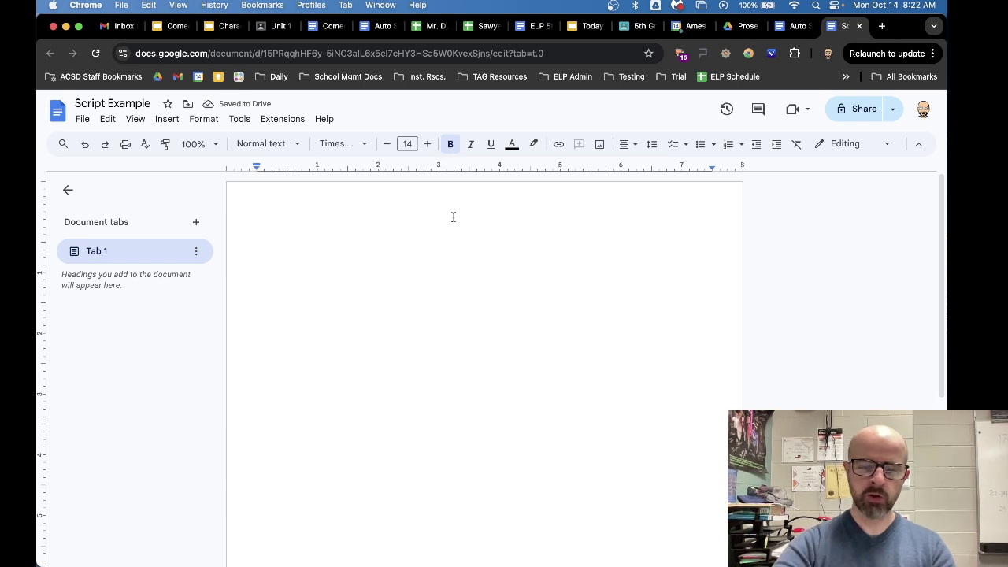
pyautogui.press('super+u')
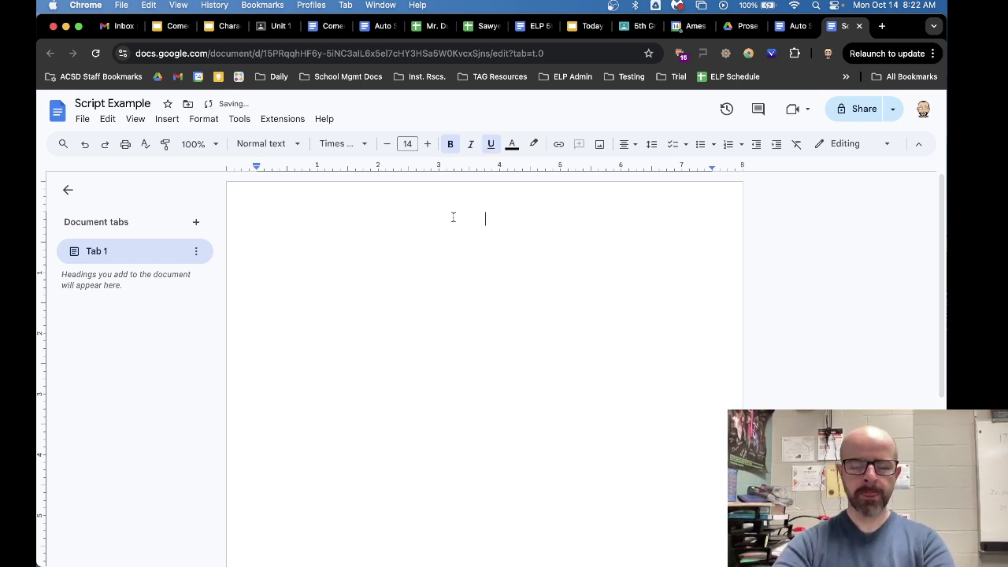
pyautogui.write('T')
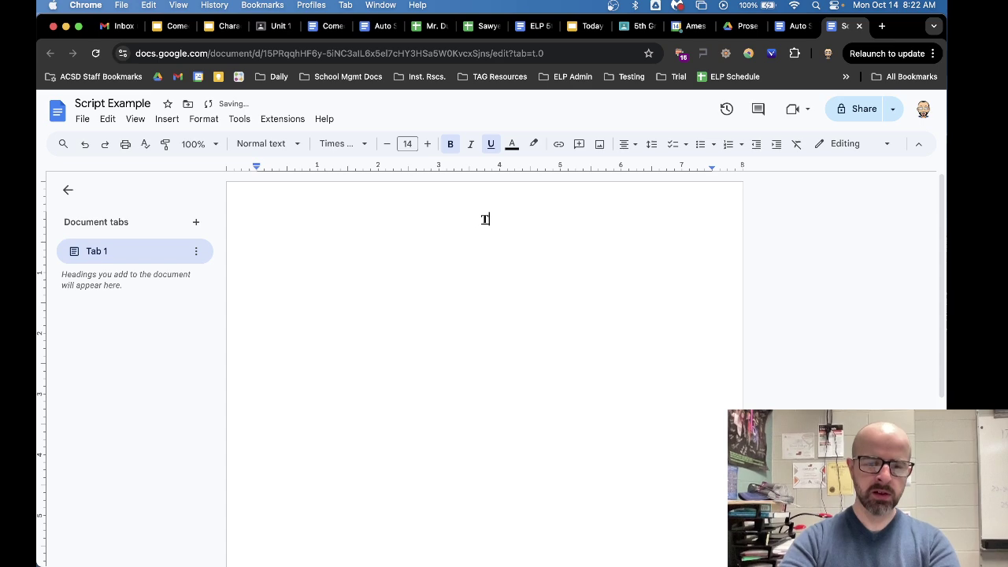
pyautogui.write('he Coffee Mug')
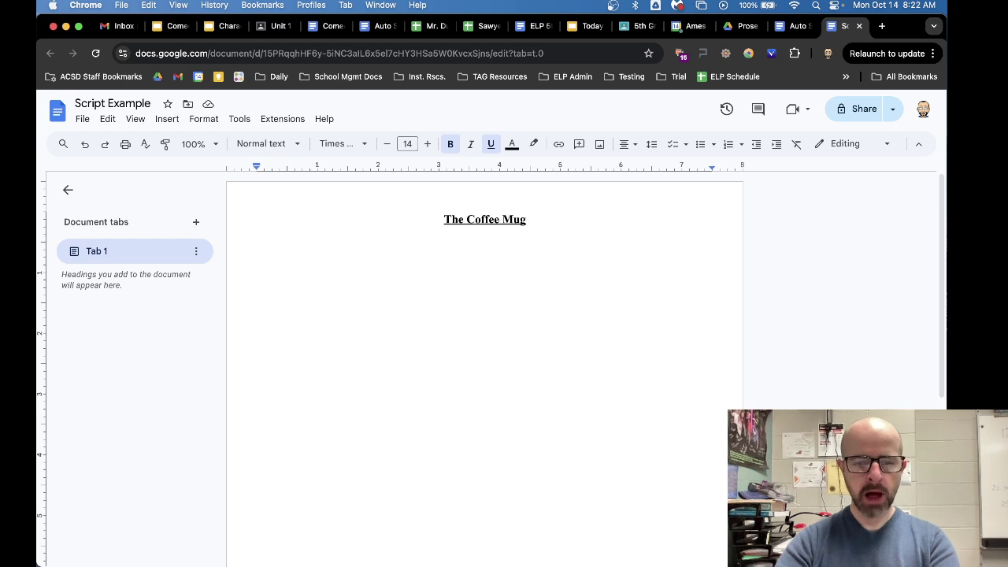
# Add the heading "Scene 1" on the line beneath the title, followed by a blank line
pyautogui.write('Sc')
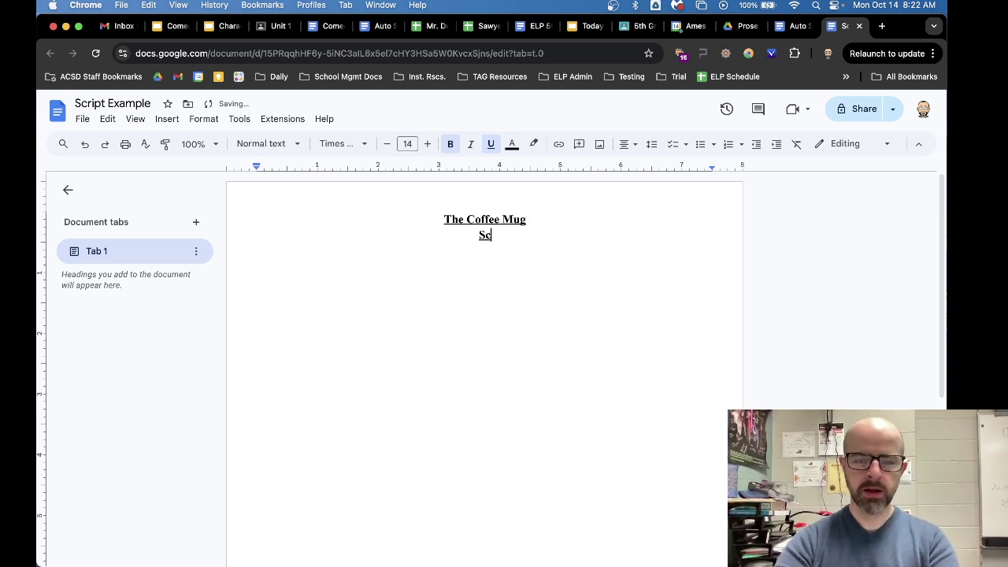
pyautogui.write('ene 1')
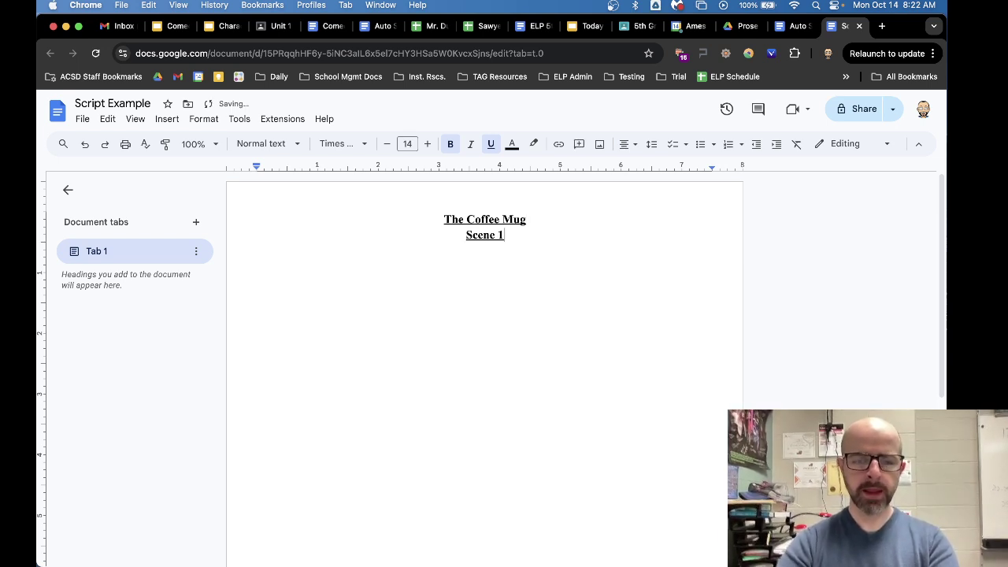
pyautogui.press('Return')
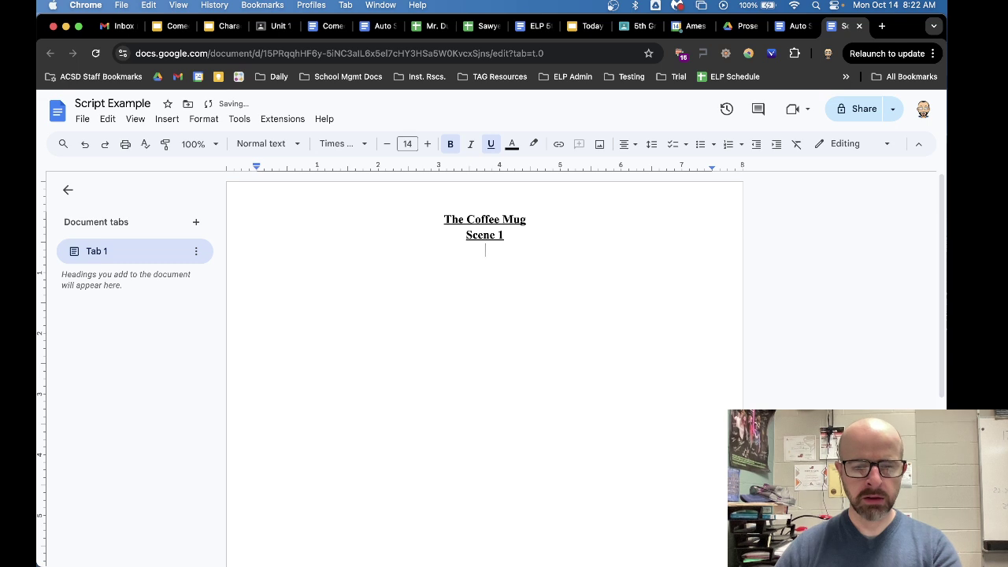
pyautogui.press('Return')
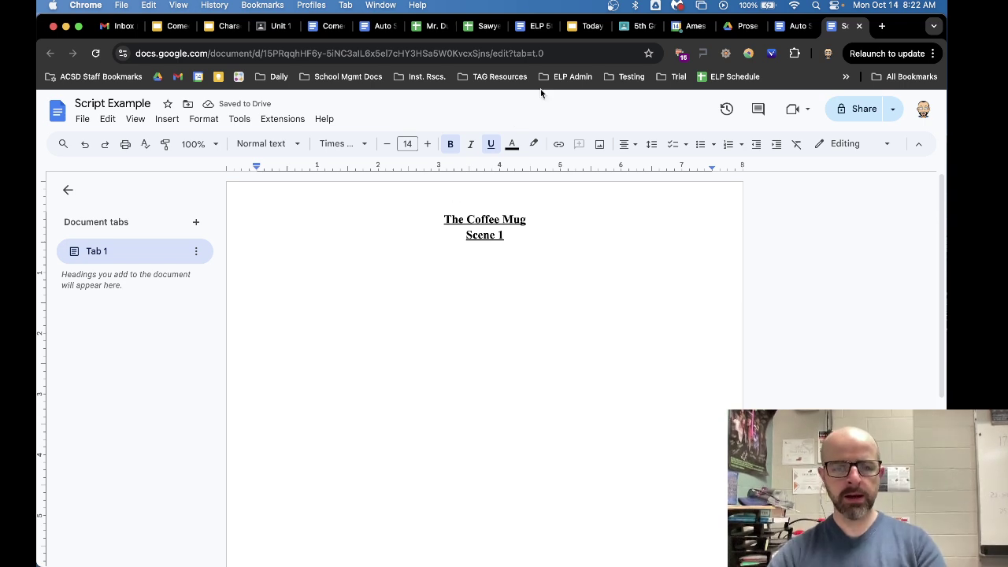
# Left-align the current line below the Scene 1 heading and turn off bold and underline for it
pyautogui.click(627, 144)
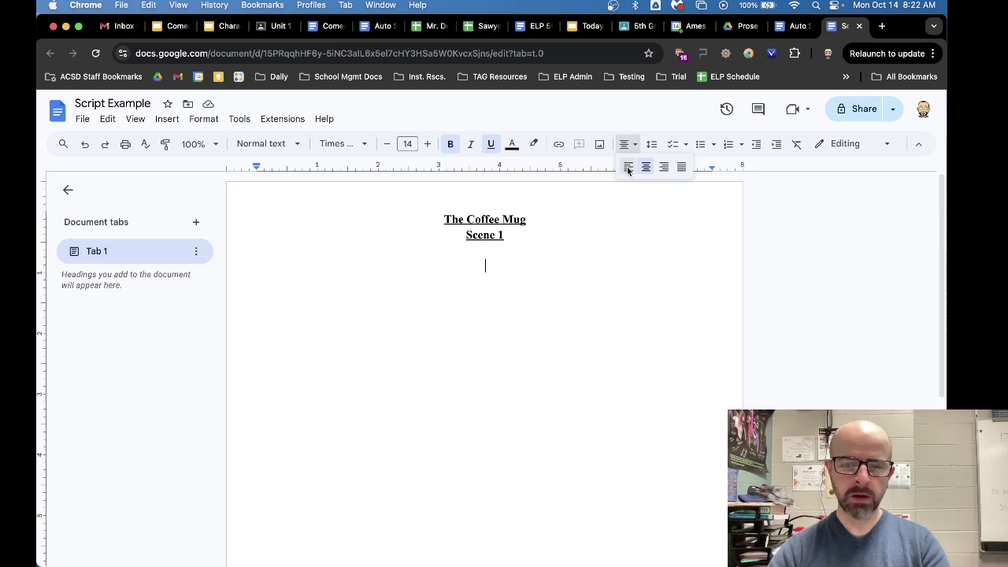
pyautogui.click(628, 169)
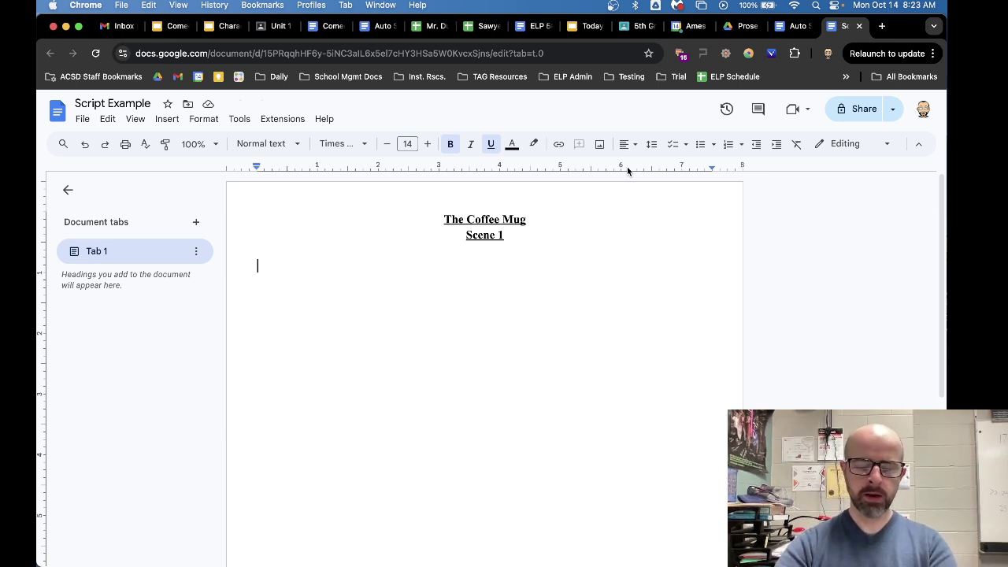
pyautogui.press('super+b')
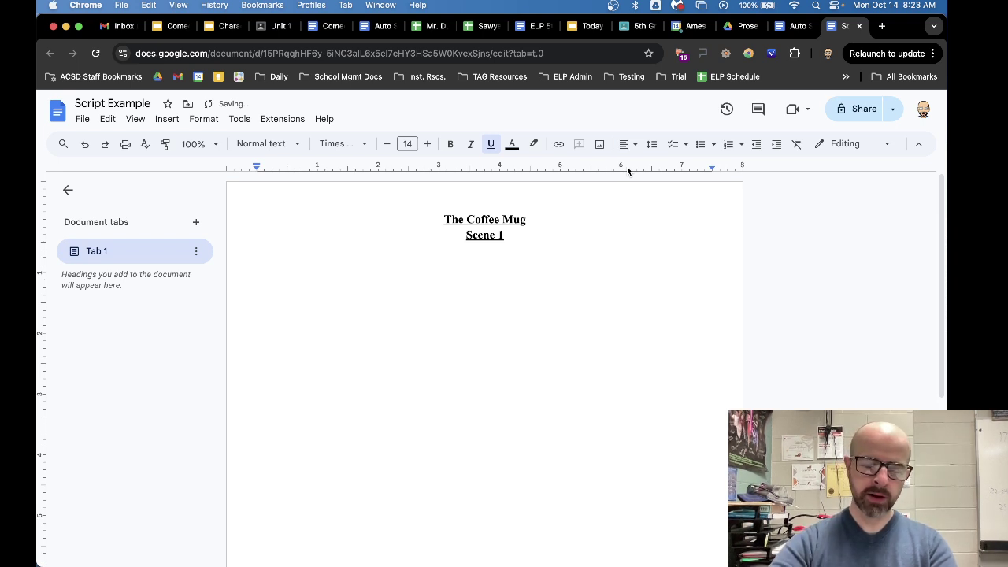
pyautogui.press('super+u')
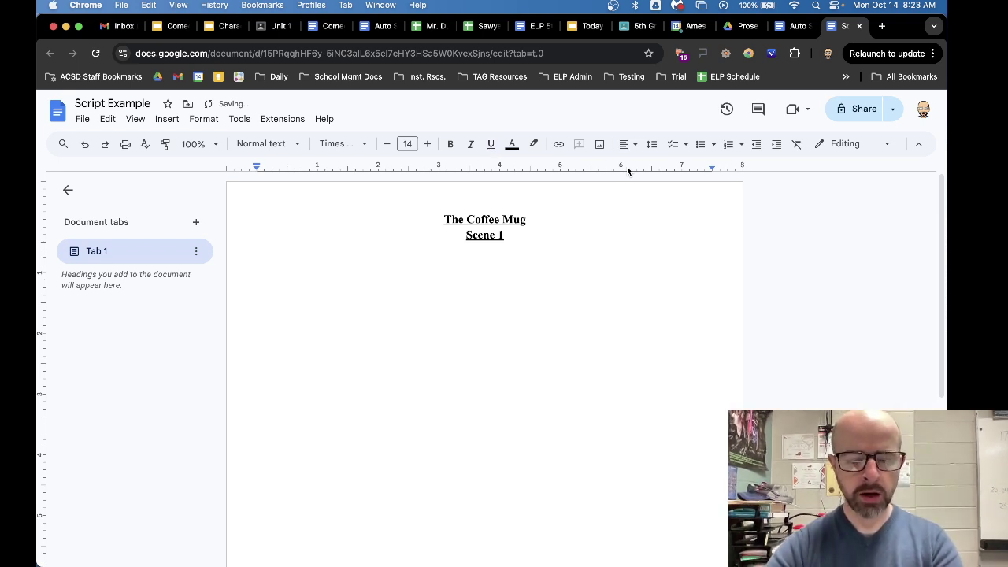
# Begin the setting paragraph with "SETTING: In a typical coffee shop," the main character's name in capitals, and "sits in a comfy chair,"
pyautogui.write('SETT')
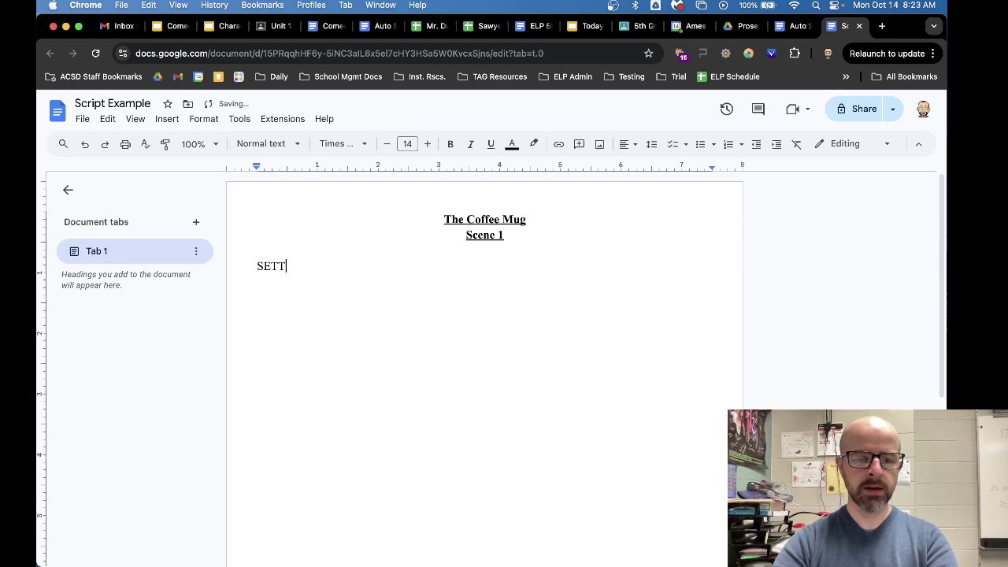
pyautogui.write('ING:')
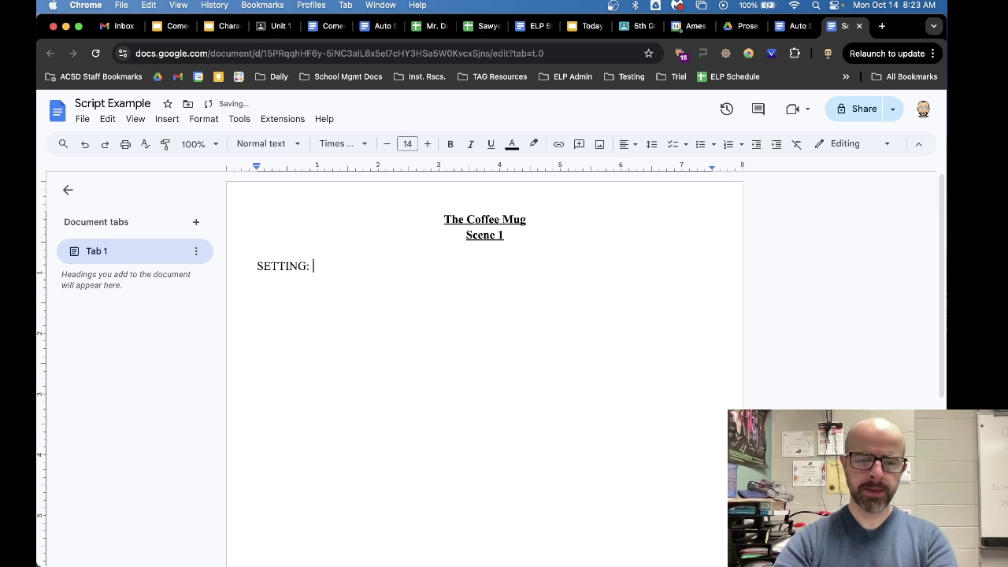
pyautogui.write(' In a typ')
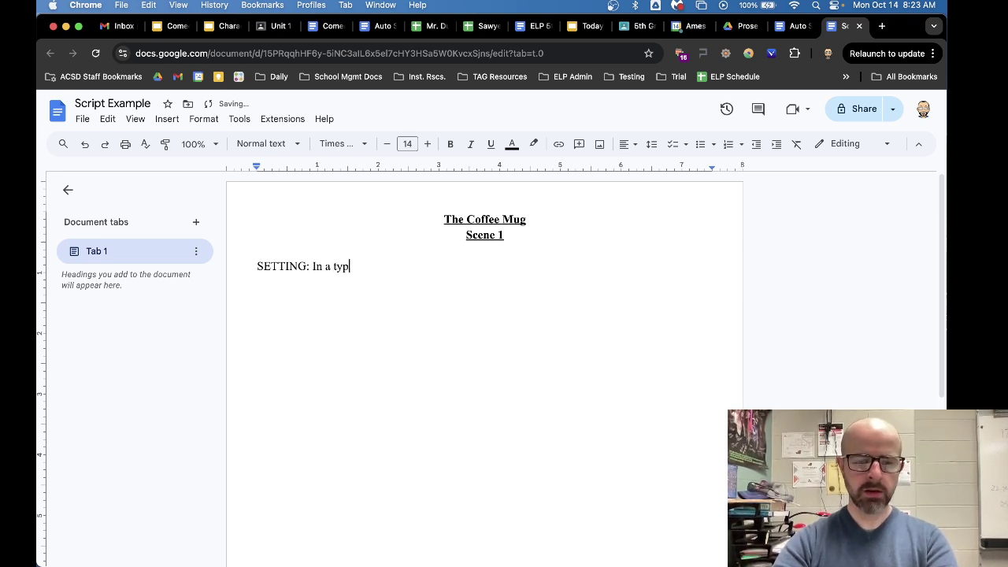
pyautogui.write('ical coffee shop,')
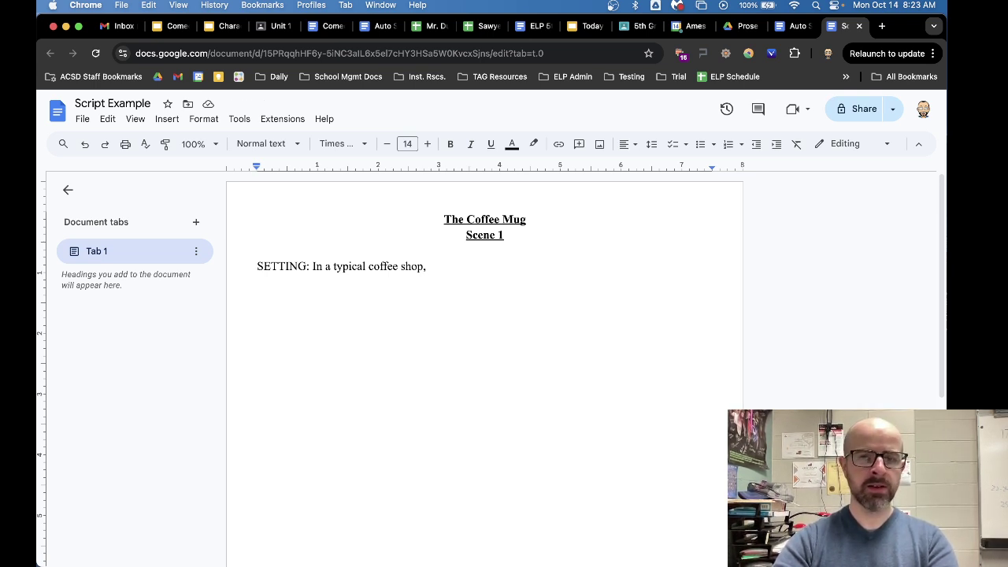
pyautogui.write('DANI')
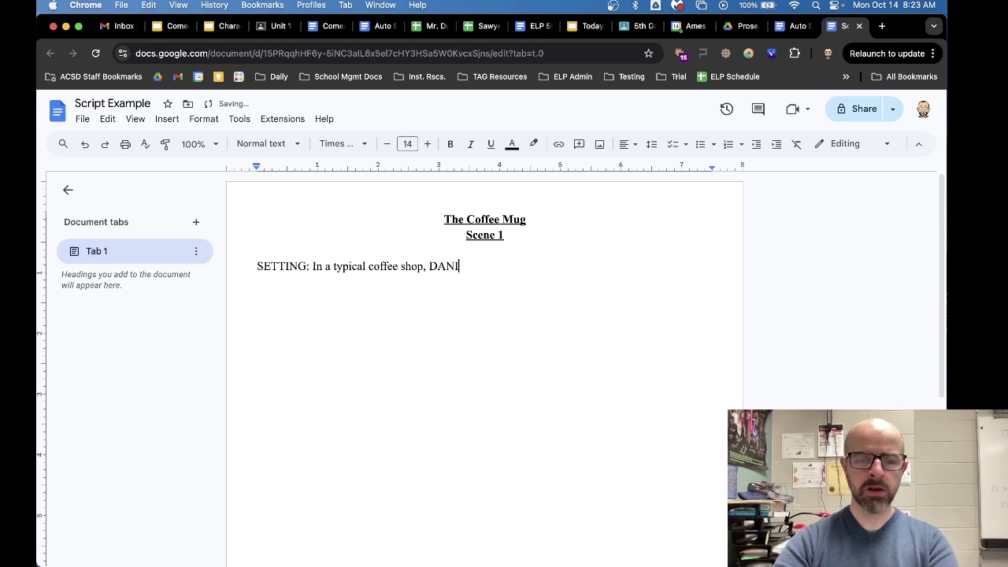
pyautogui.write('EL sit')
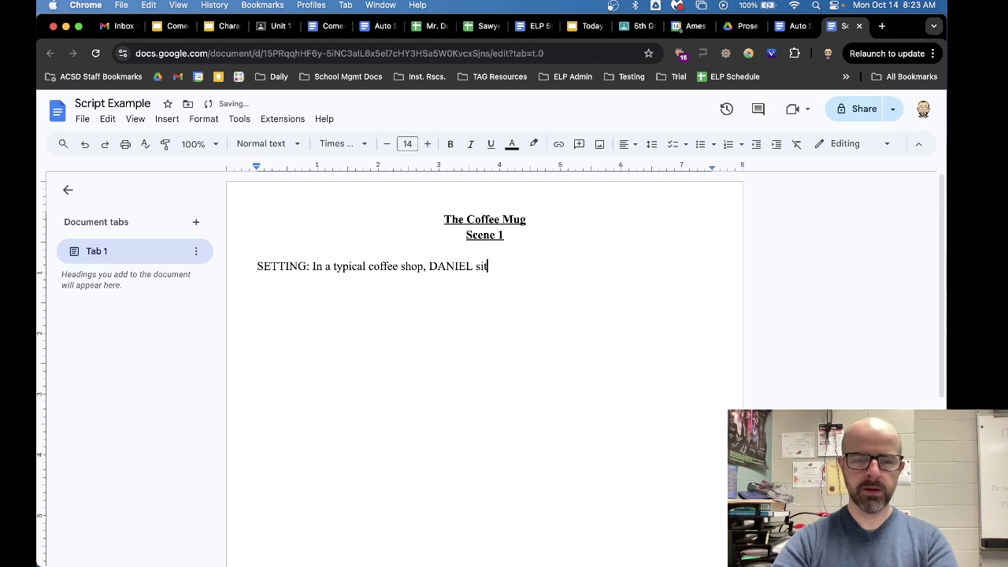
pyautogui.write('s in a comfy')
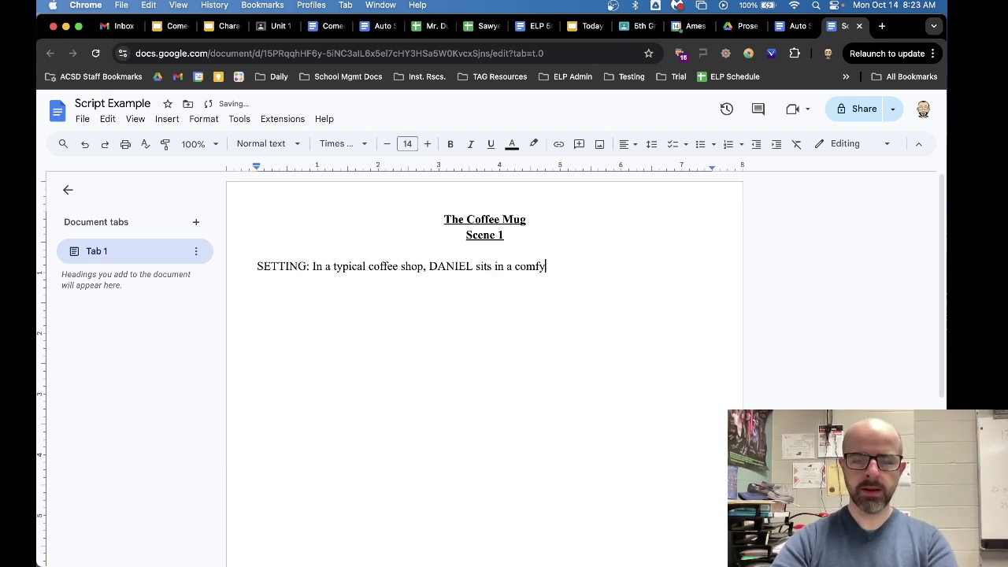
pyautogui.write(' chair, ')
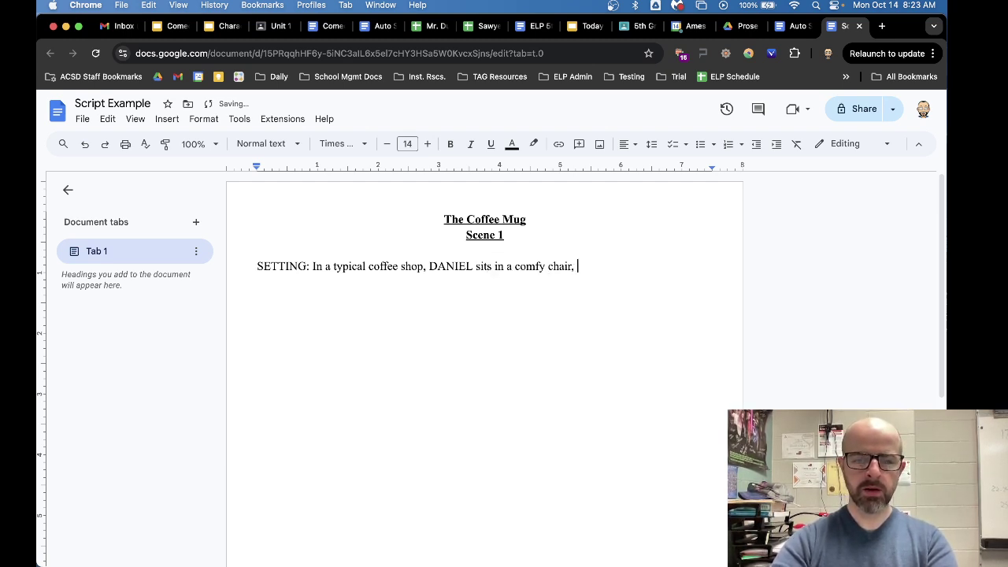
# Complete the setting's first sentence with "drinking coffee out of a blue mug with lots of stickers on it.", correcting any misspelling
pyautogui.write('drinking coffe')
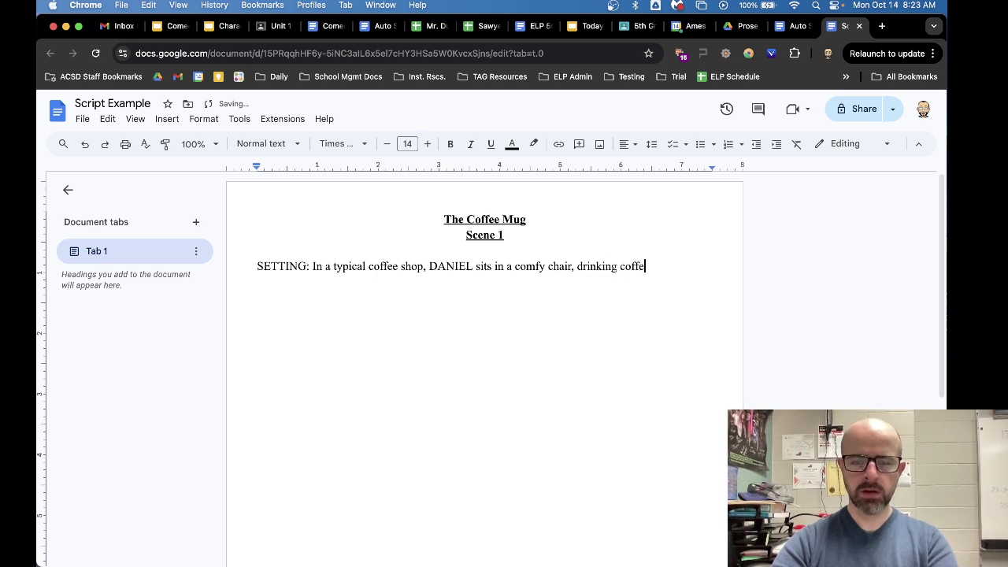
pyautogui.write('e out of a blug mug with lots')
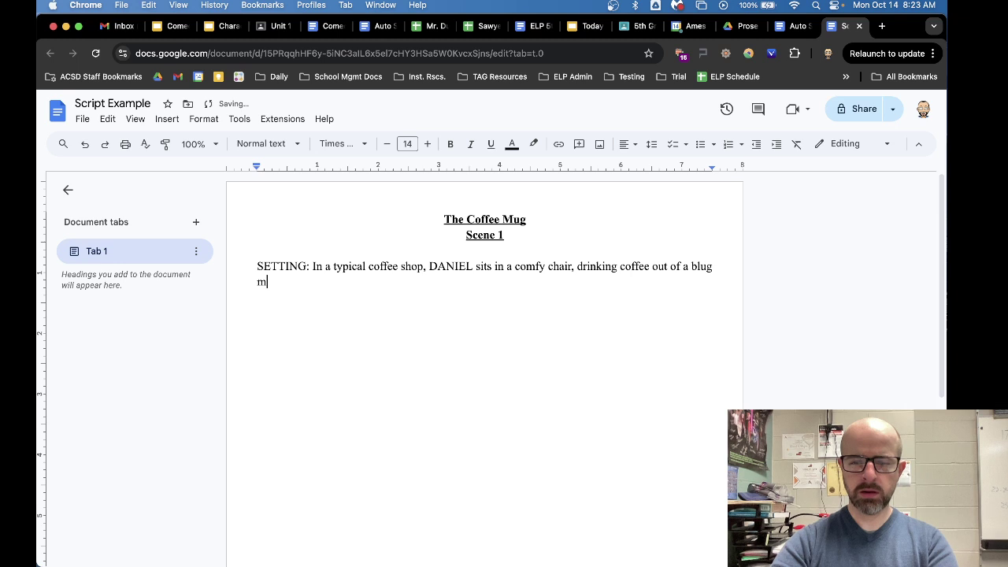
pyautogui.write(' of stickers on it.')
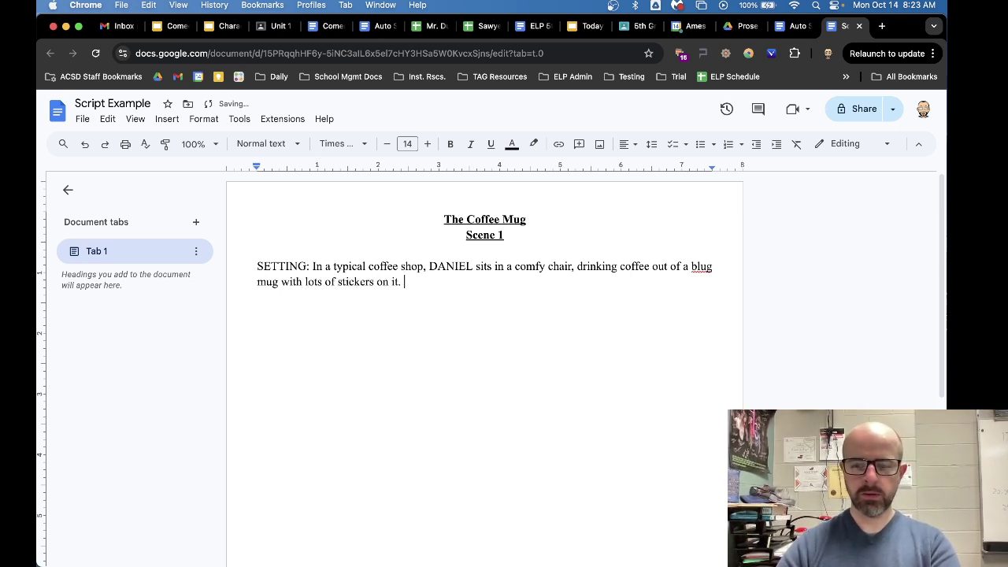
pyautogui.click(713, 266)
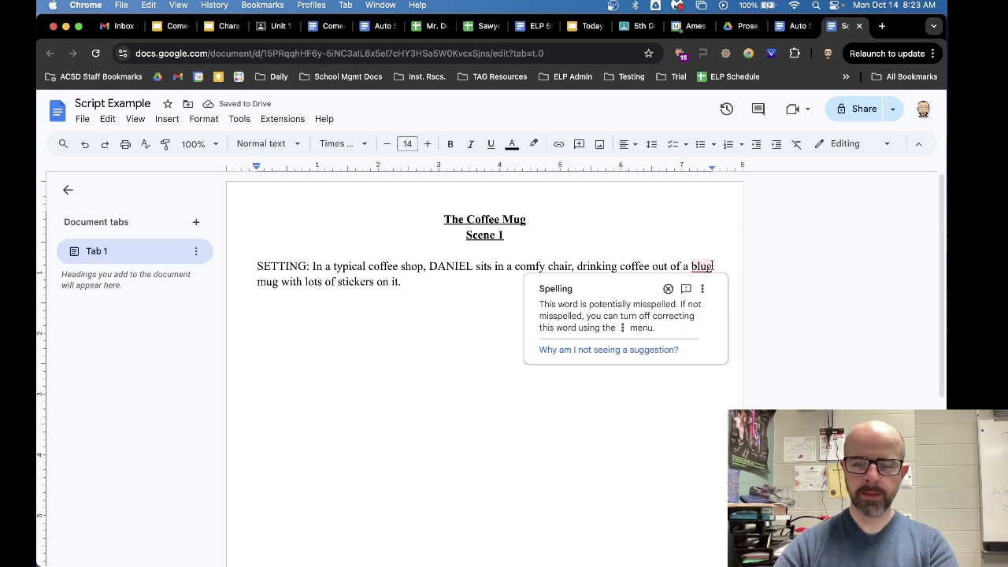
pyautogui.press('BackSpace')
pyautogui.write('e')
pyautogui.click(563, 293)
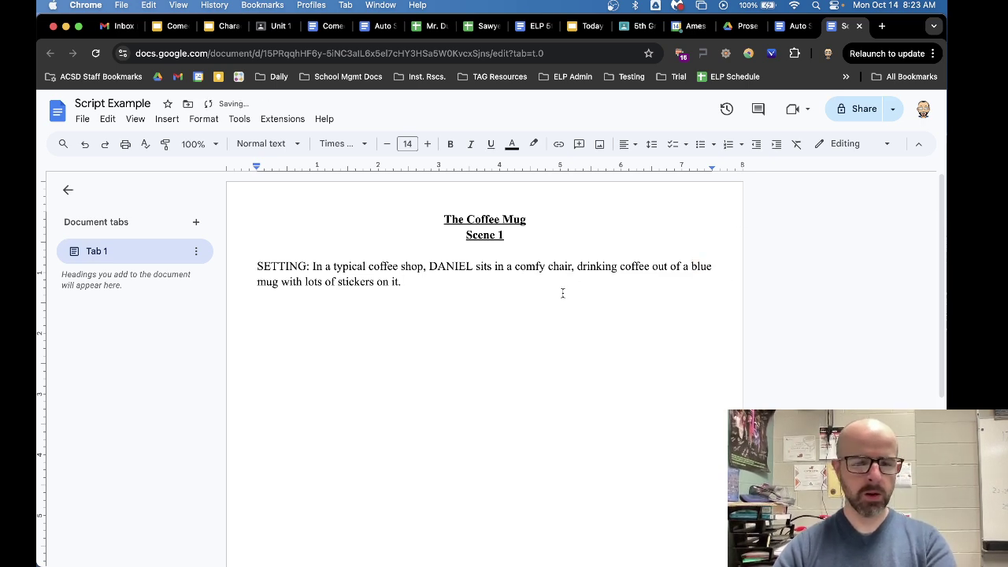
# Extend the setting with "Customers sit all around. Moments later, his friend", the friend's name in capitals, and "enters."
pyautogui.write('Cu')
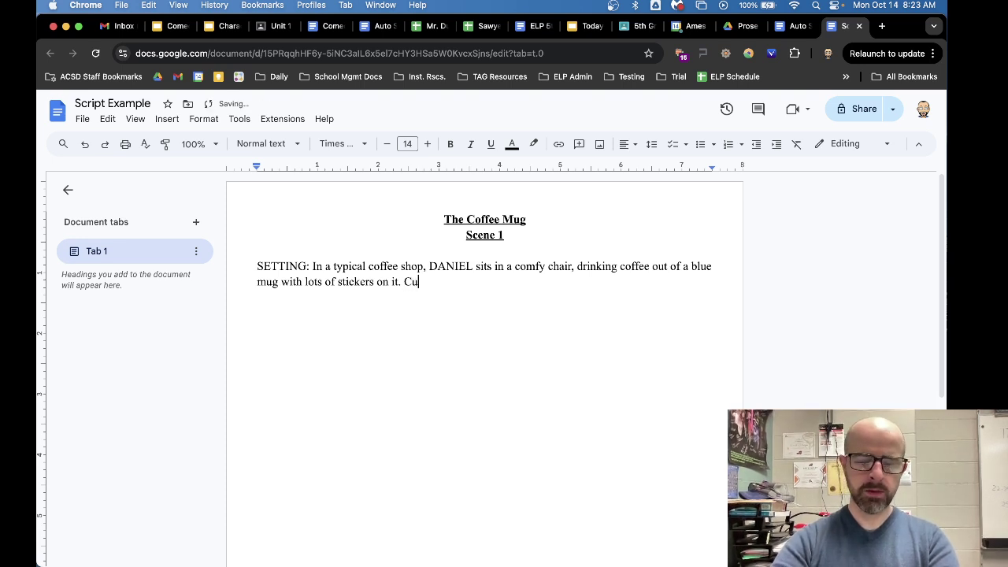
pyautogui.write('stomers sit al')
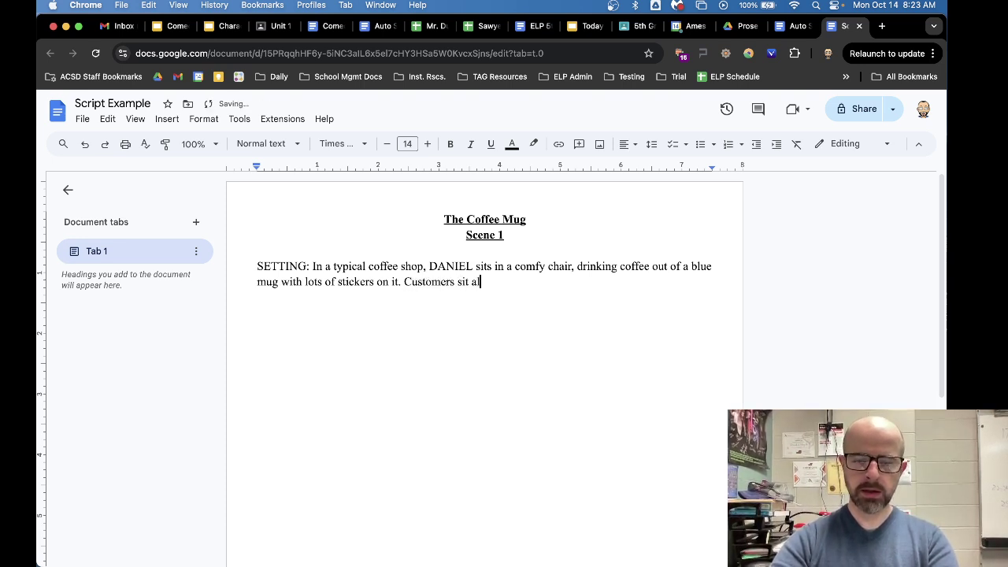
pyautogui.write('l around. ')
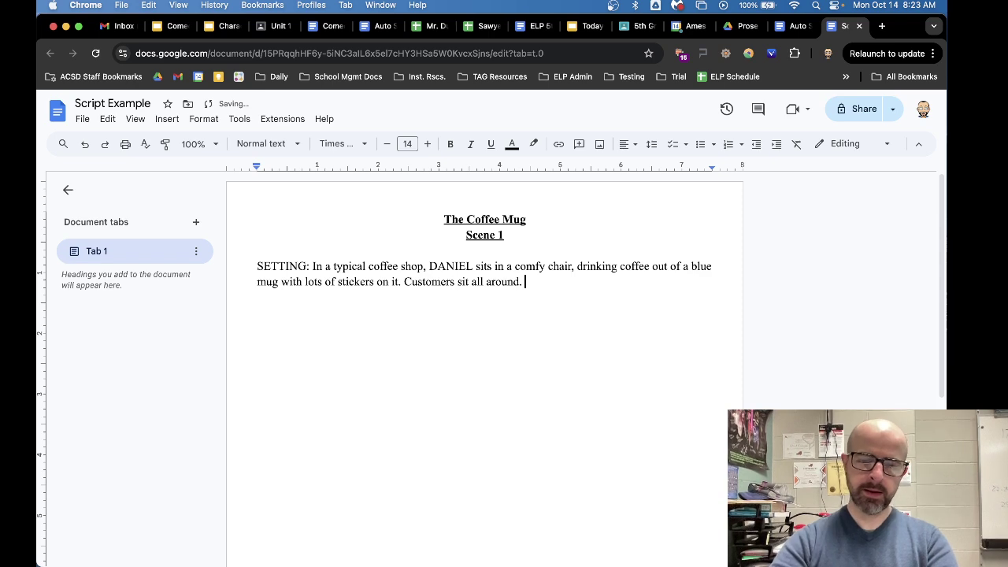
pyautogui.write('Moments later, h')
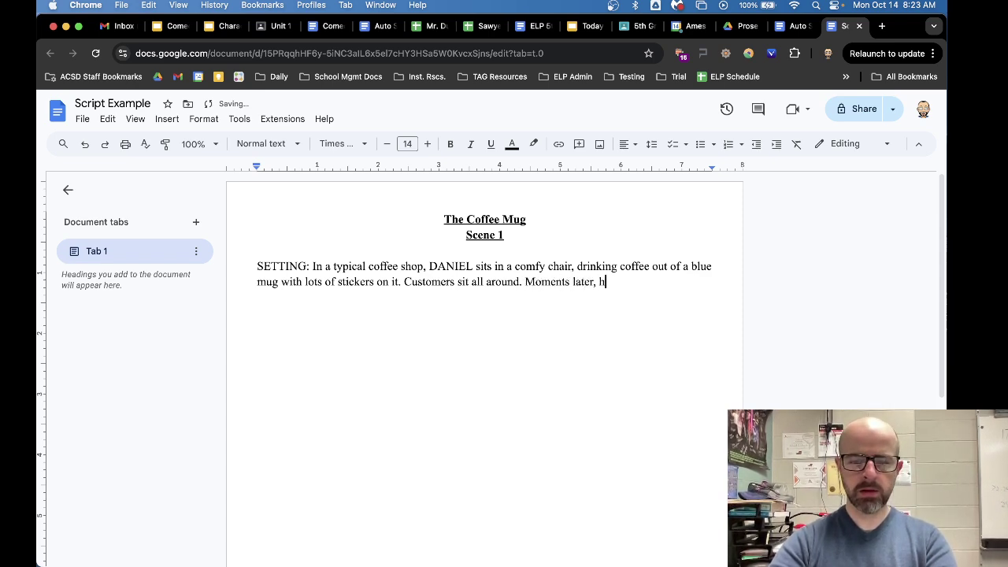
pyautogui.write('is friend')
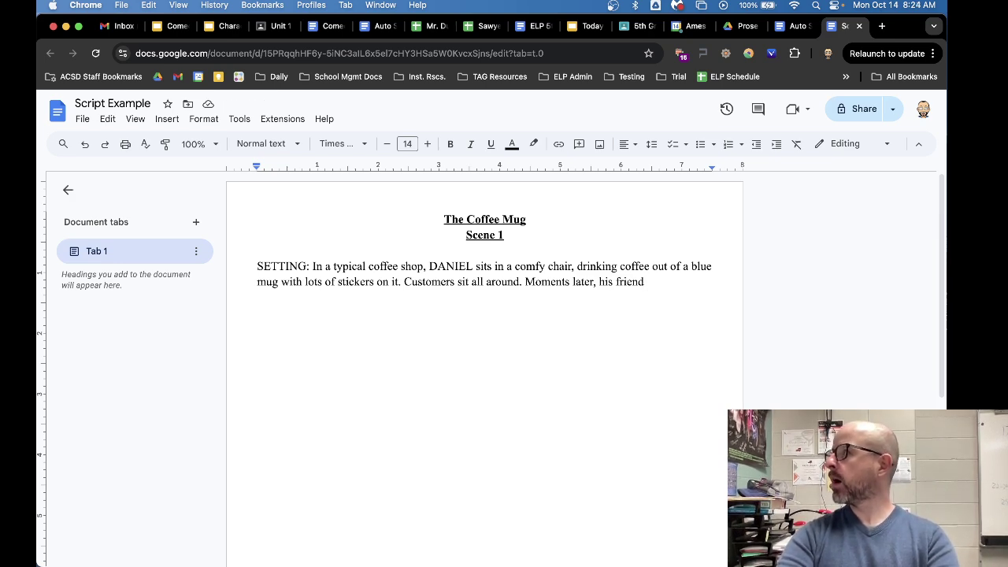
pyautogui.write('GA')
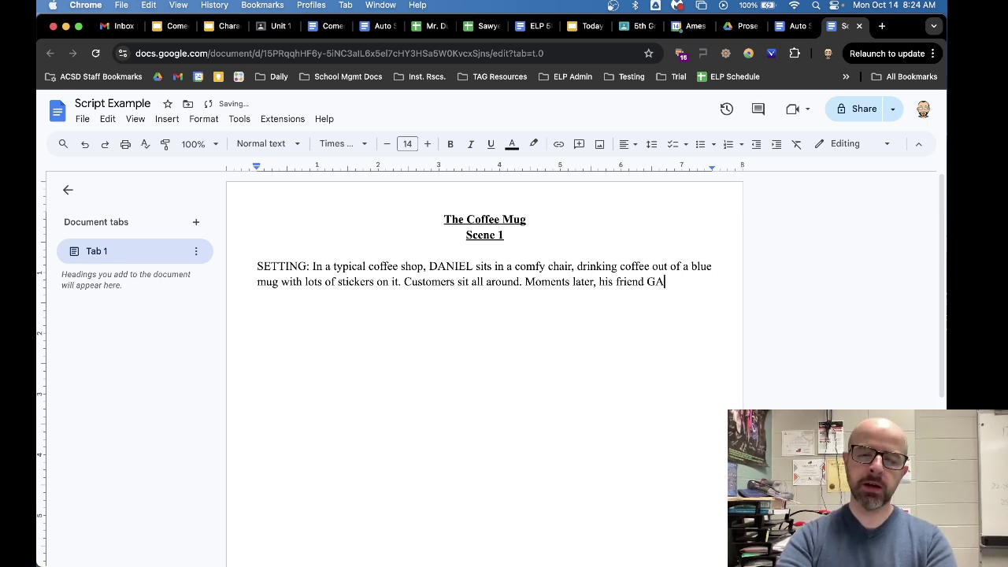
pyautogui.write('BE enters.')
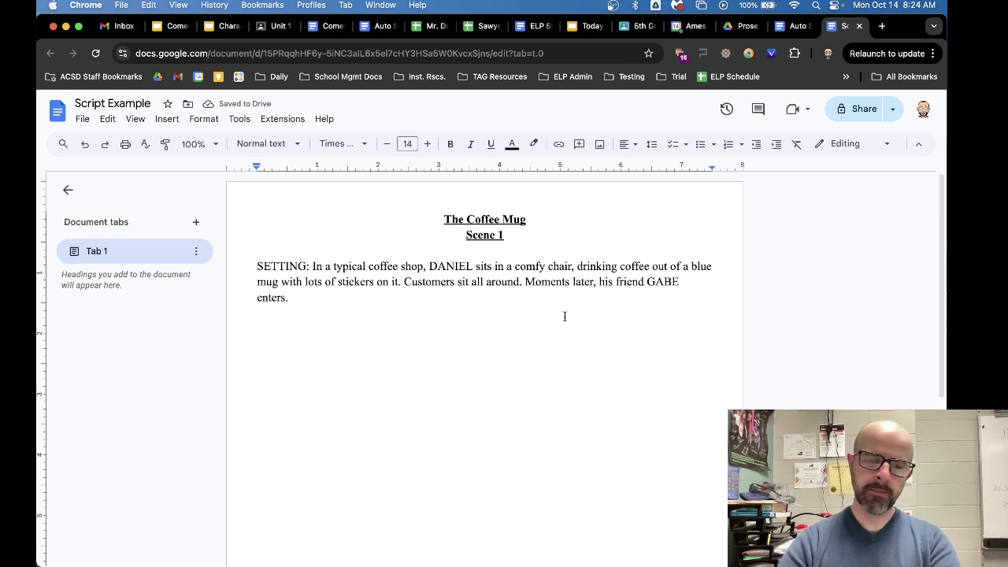
# Start a dialogue line below a blank line with the friend's name in capitals, a colon, and the italic cue "(Angry)"
pyautogui.press('Return')
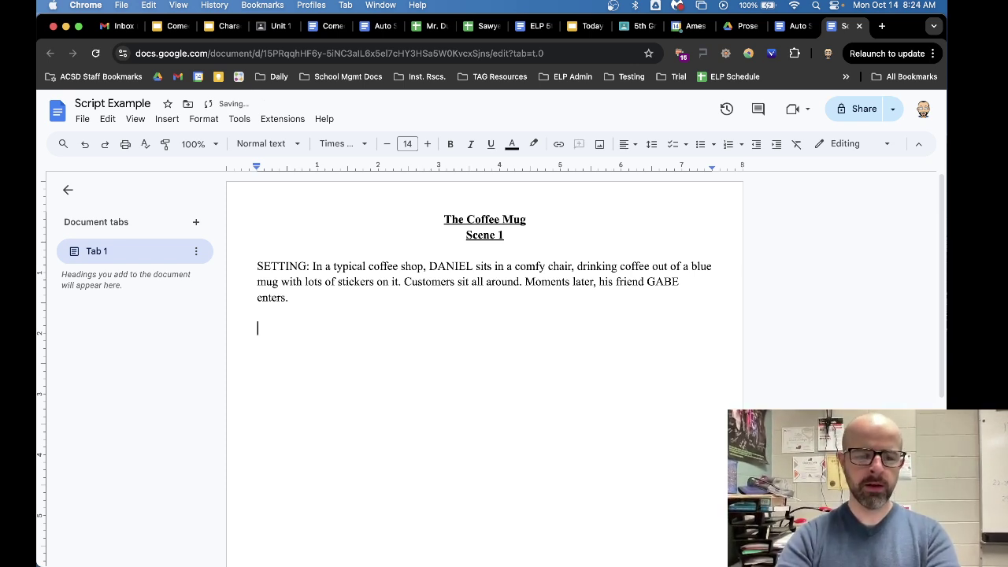
pyautogui.write('G')
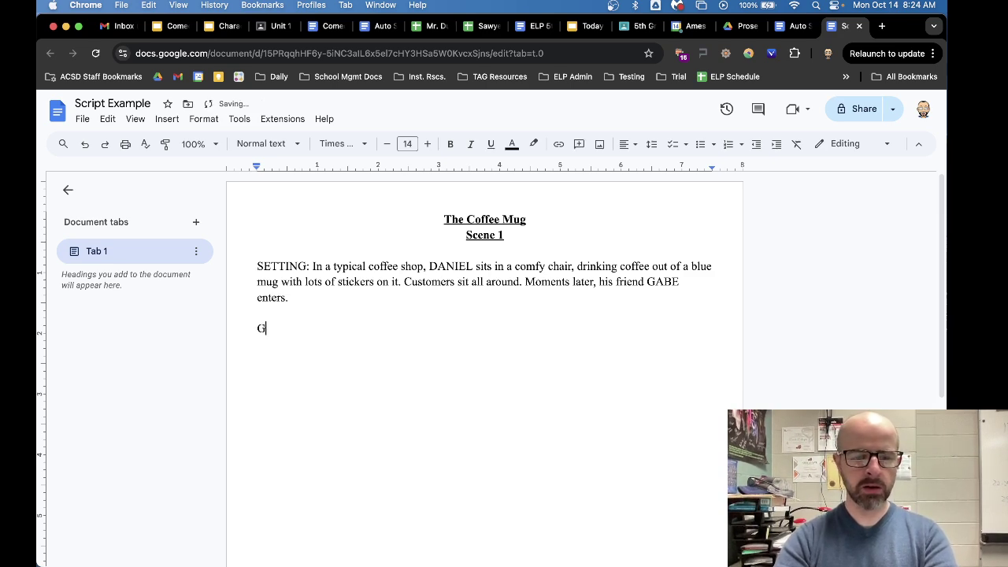
pyautogui.write('ABE:')
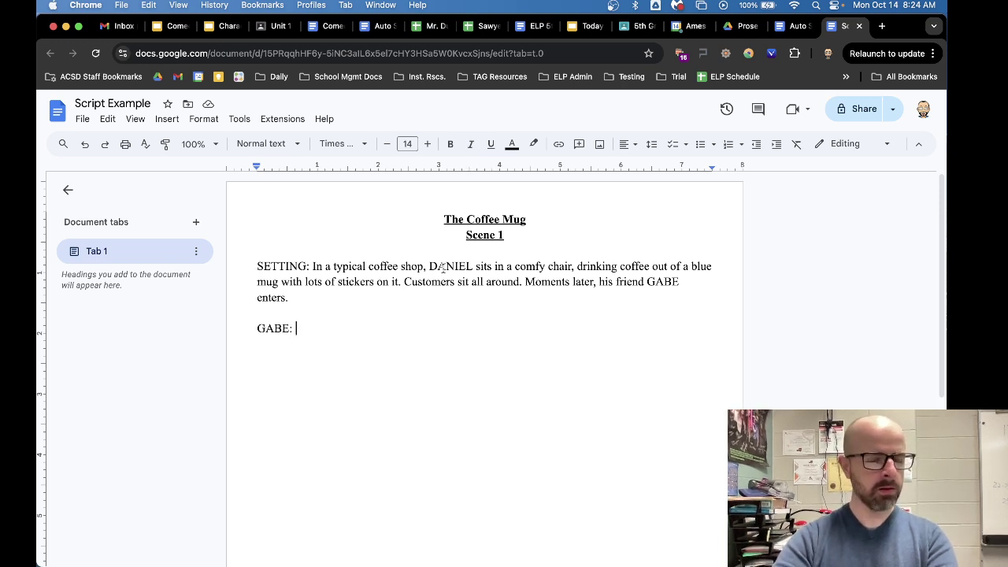
pyautogui.press('super+i')
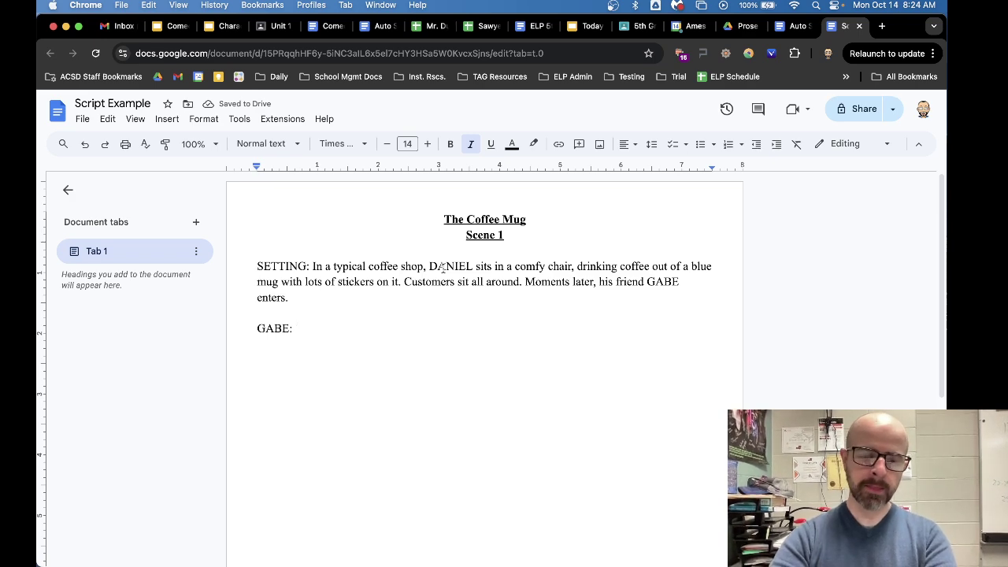
pyautogui.write('(')
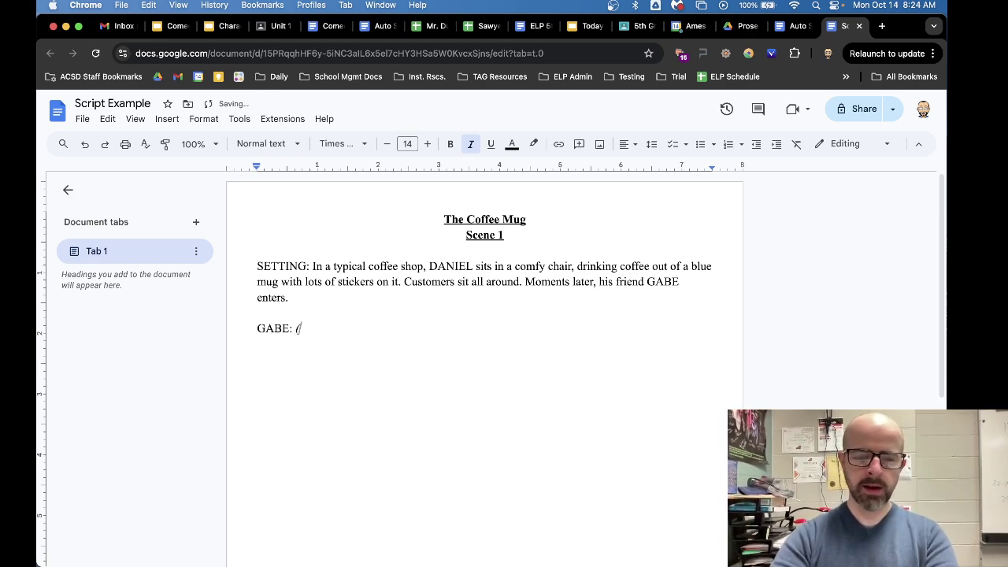
pyautogui.write('Angry)')
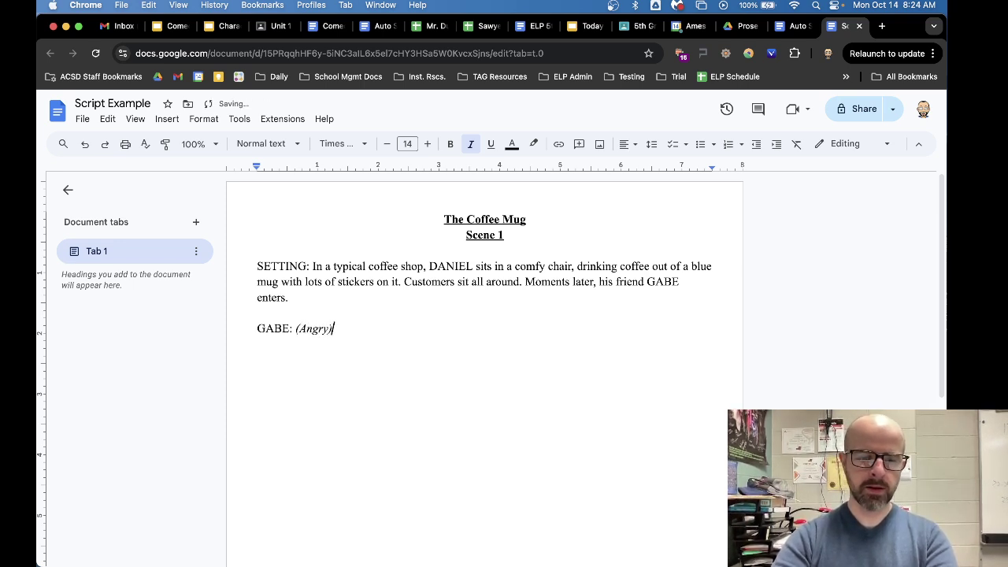
# Add the spoken words "You stole my mug!" in non-italic text after the cue
pyautogui.press('super+i')
pyautogui.write('You ')
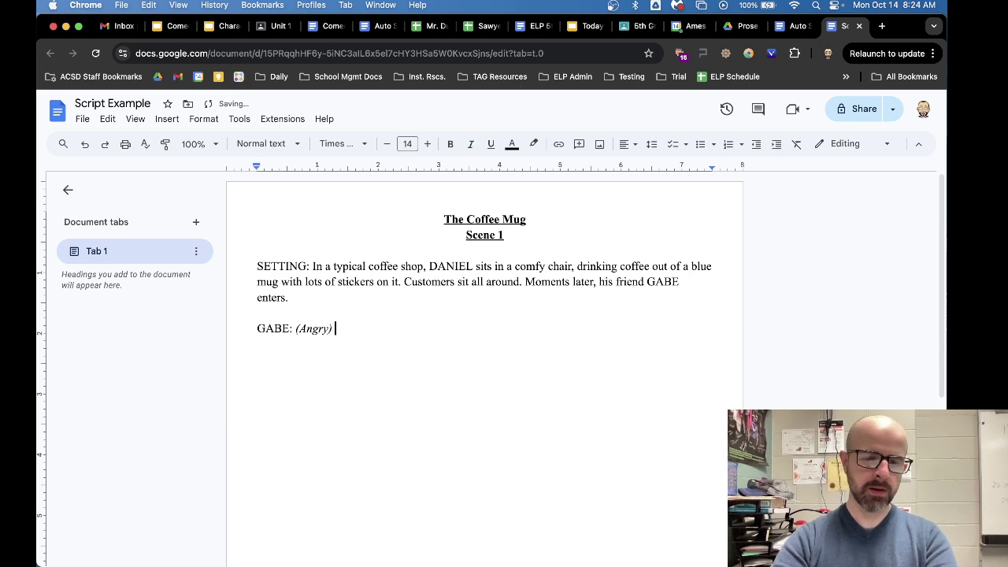
pyautogui.write('stole')
pyautogui.write('my mug!')
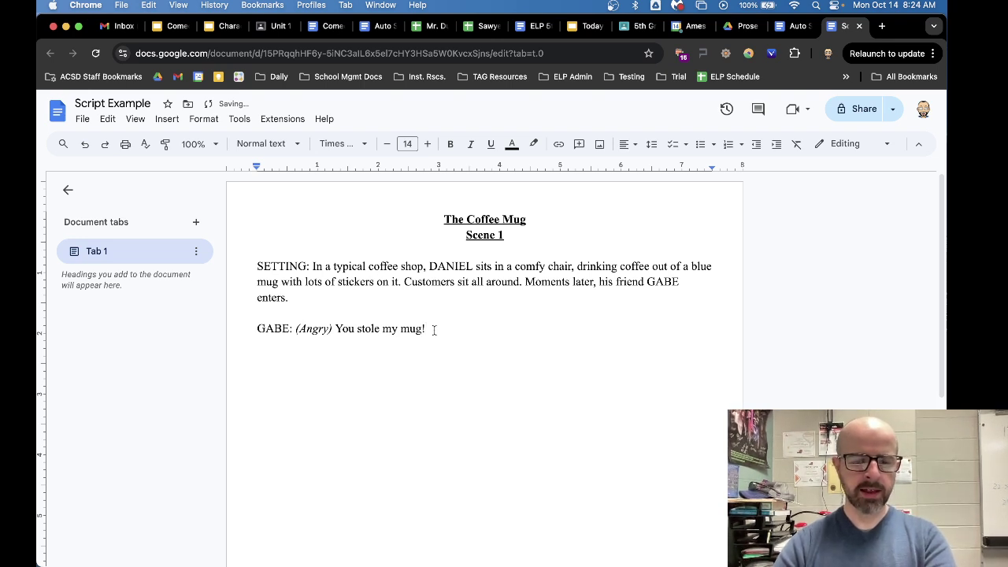
pyautogui.moveTo(434, 330); pyautogui.dragTo(335, 330)
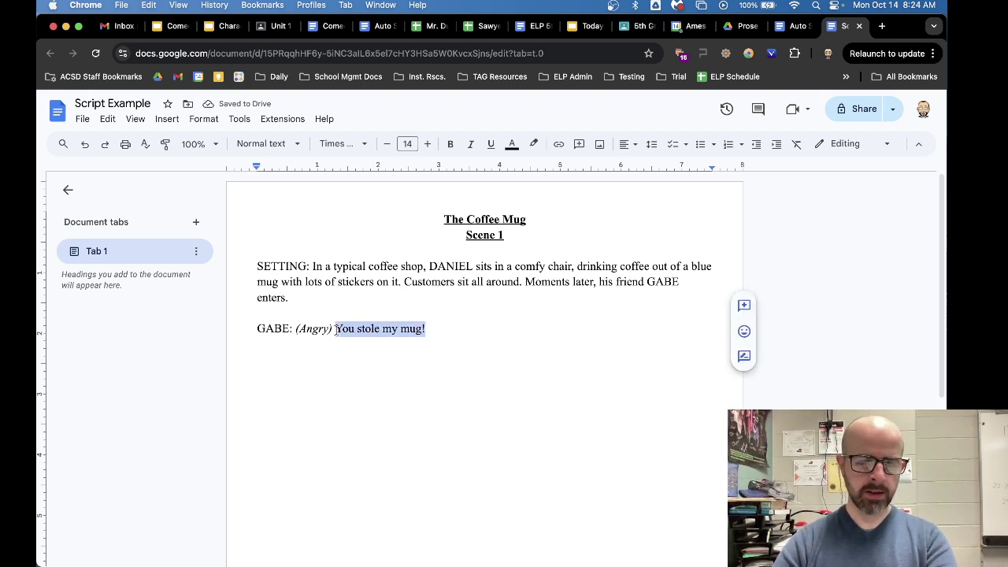
pyautogui.click(446, 341)
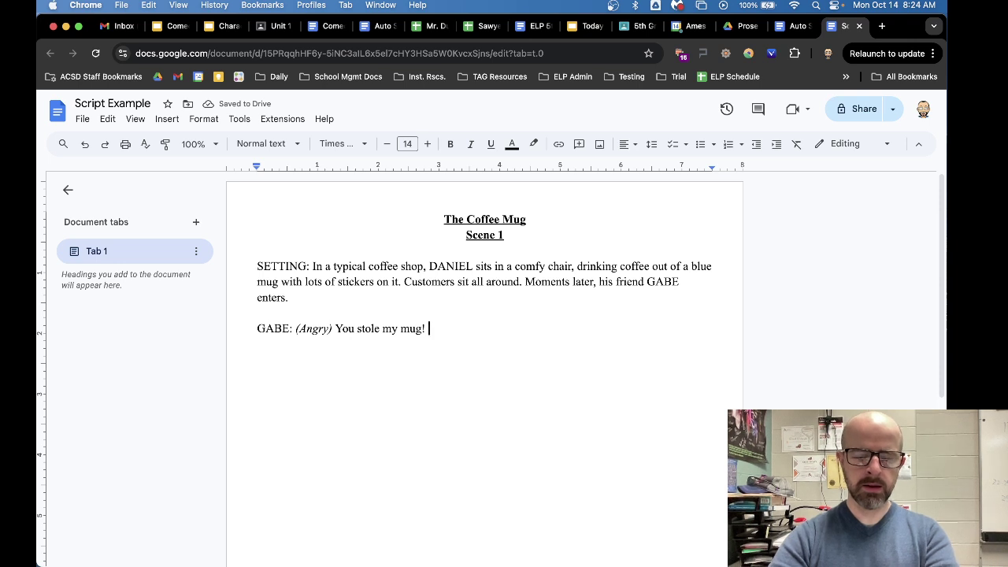
# After "You stole my mug!", add an italic parenthesised direction that the speaker "reaches in to grab" the seated character's mug
pyautogui.press('super+i')
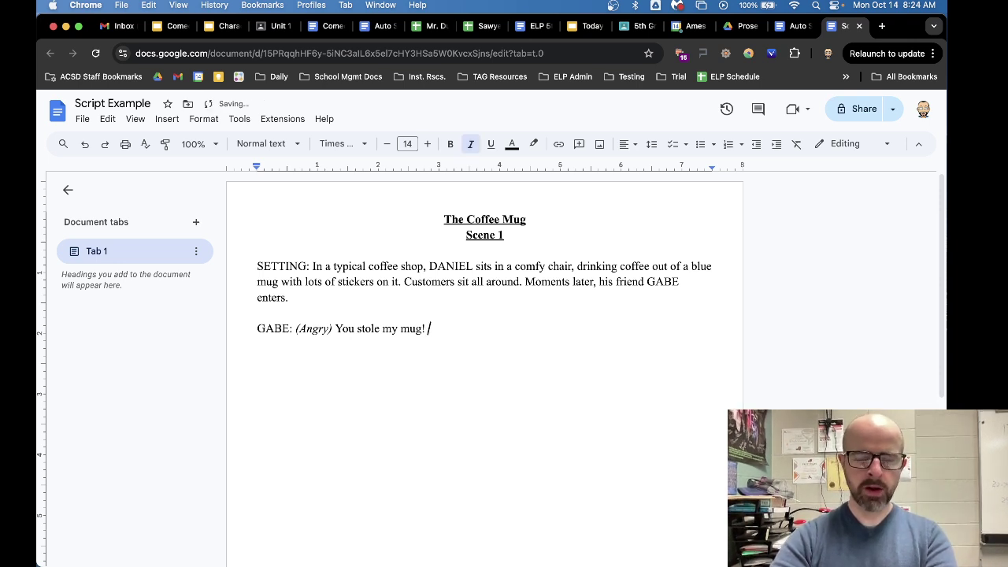
pyautogui.write('(')
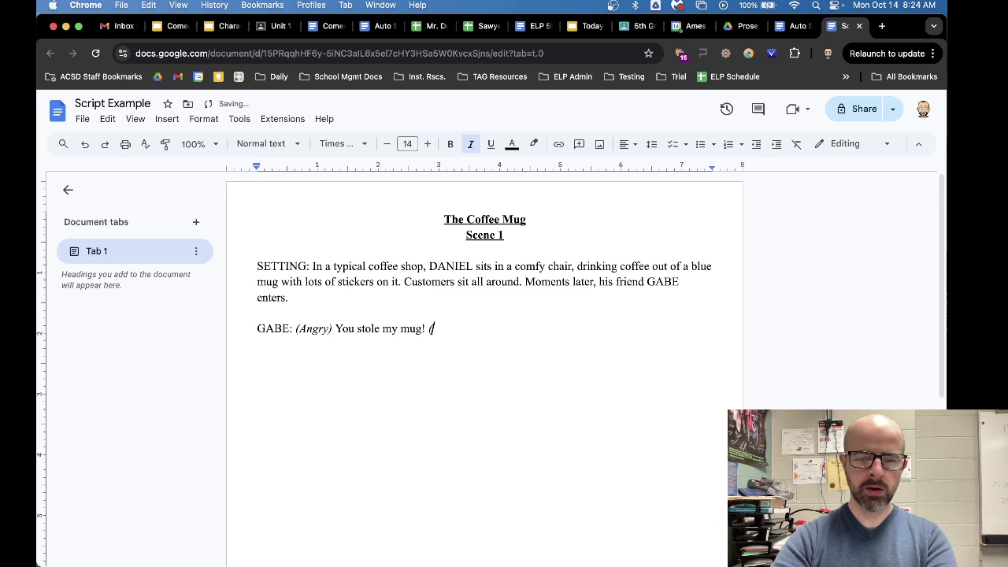
pyautogui.write('reaches in to ')
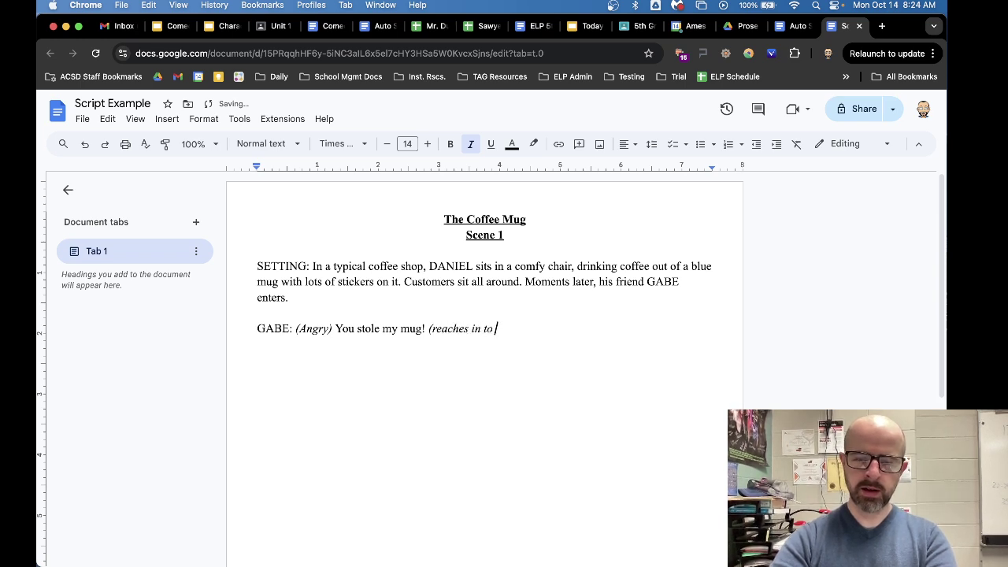
pyautogui.write('grab ')
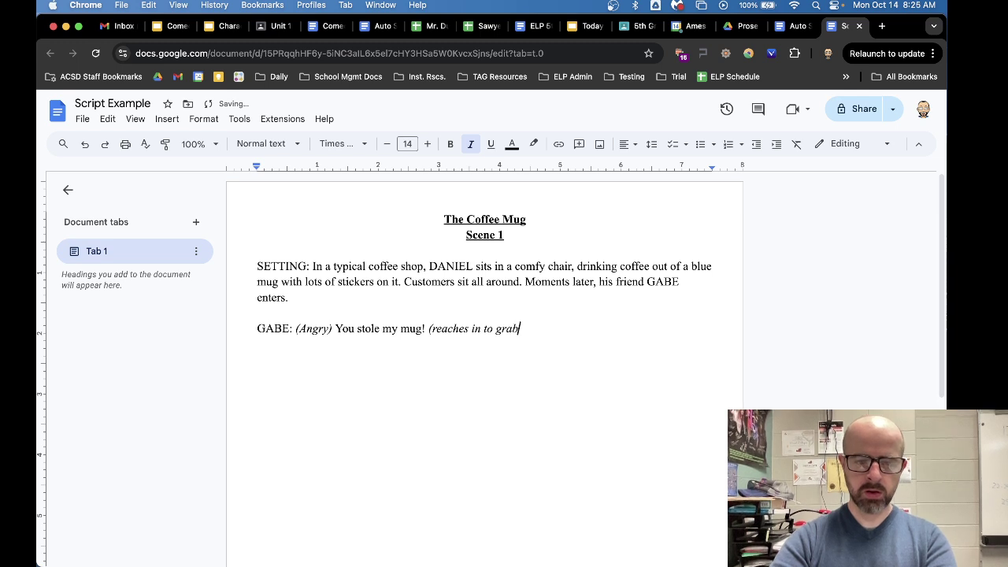
pyautogui.write('D')
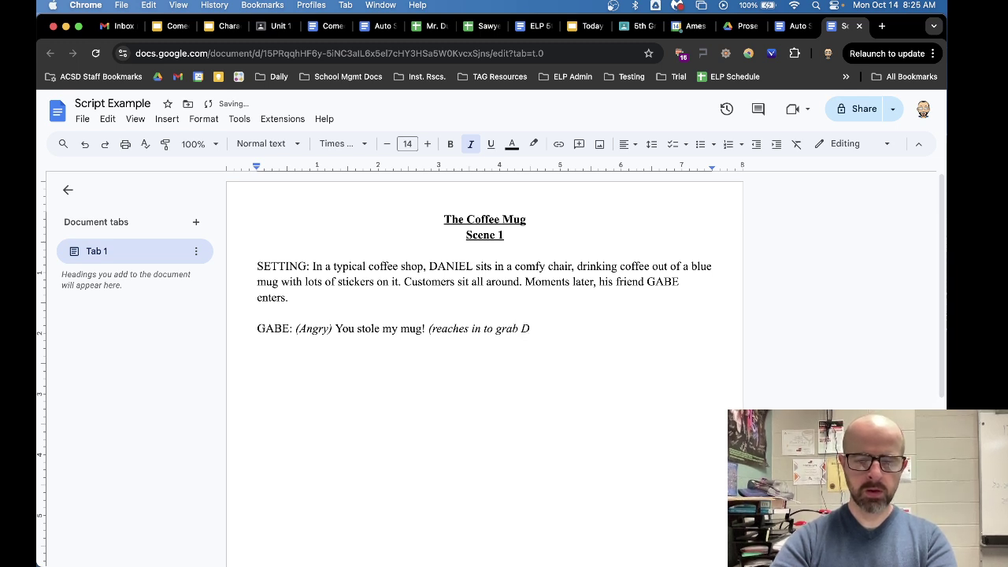
pyautogui.write("aniel's mug)")
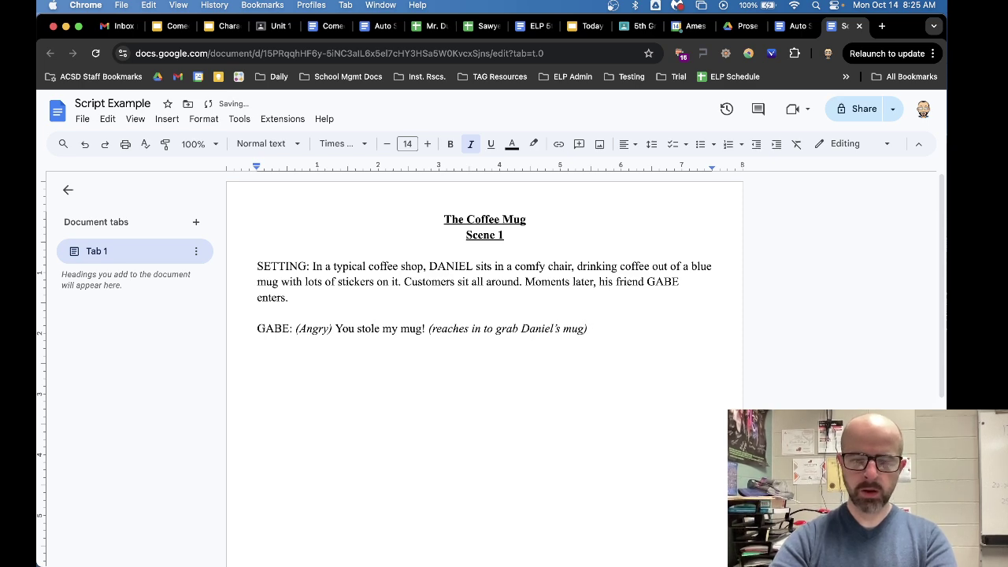
# Below a blank line, add the seated character's reply "I did not!" in non-italic text, after the name in capitals and a colon
pyautogui.press('Return')
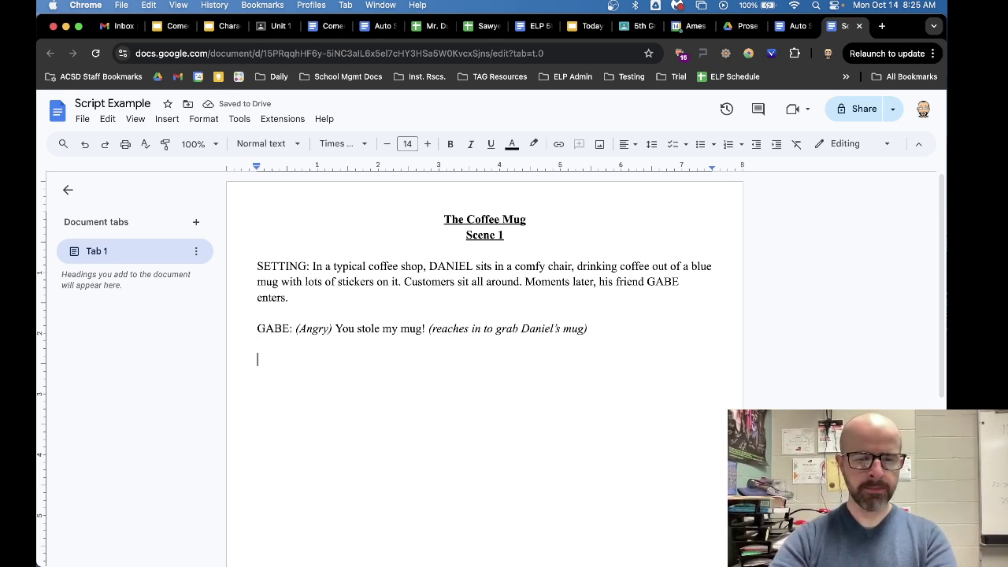
pyautogui.write('DANIEL:')
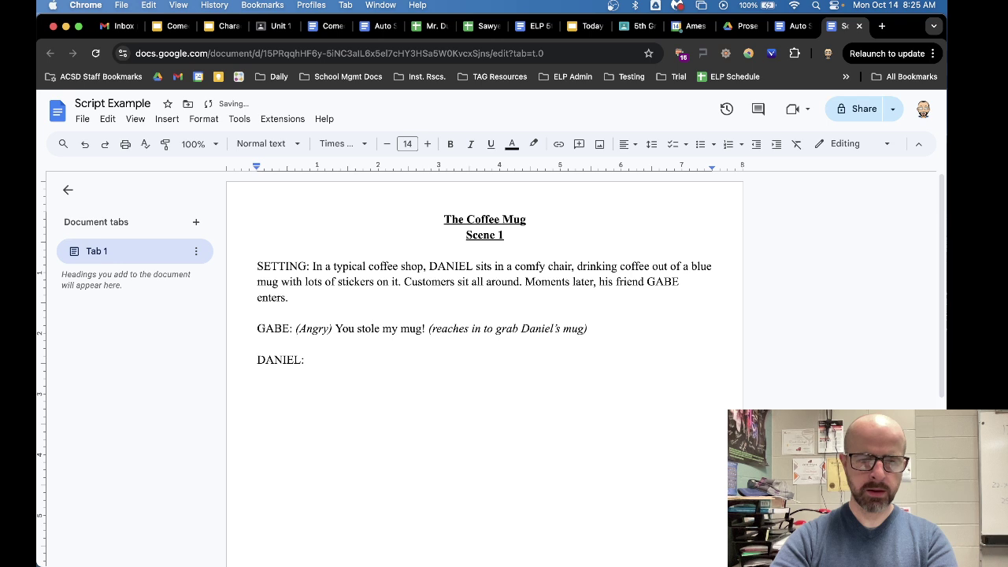
pyautogui.write(' I did not!')
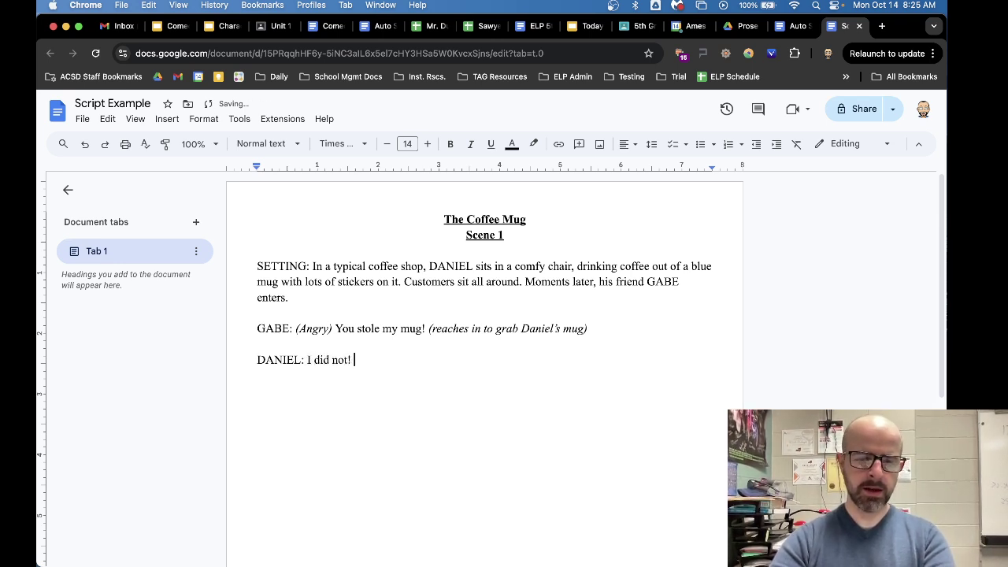
# Start a separate italic stage direction below a blank line: "(They both hold the mug and strain to try to take it from each other."
pyautogui.press('Return')
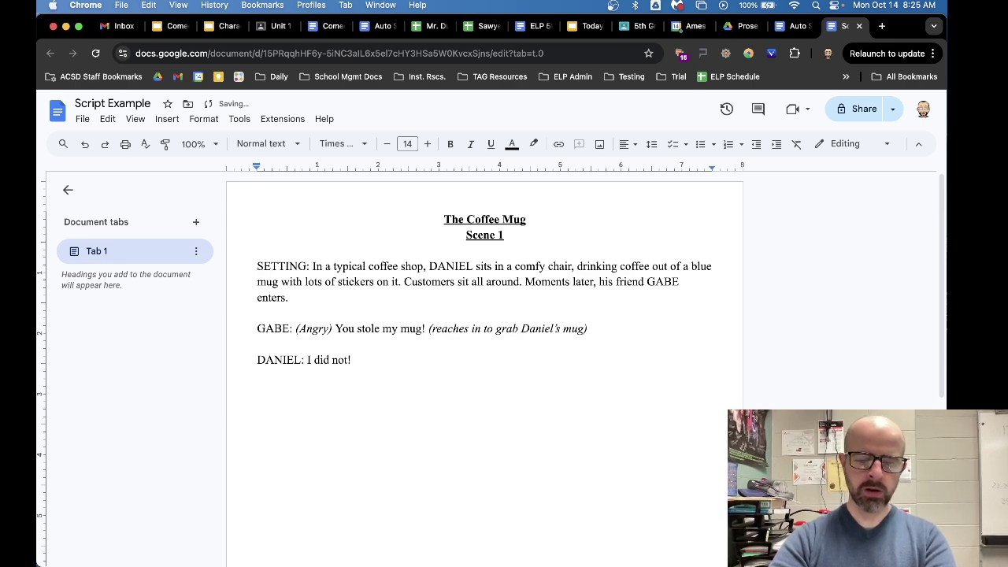
pyautogui.press('super+i')
pyautogui.write('(')
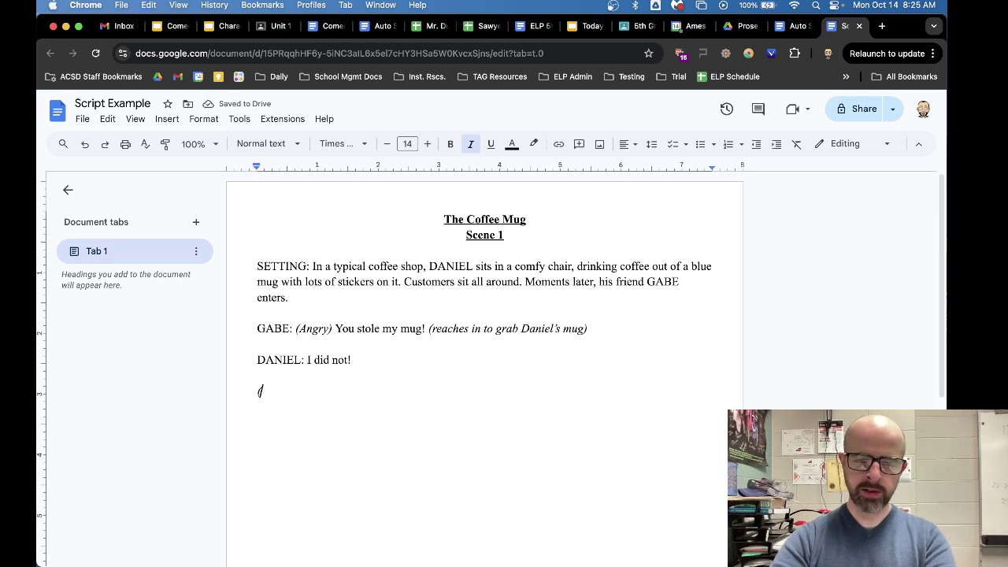
pyautogui.write('They both hol')
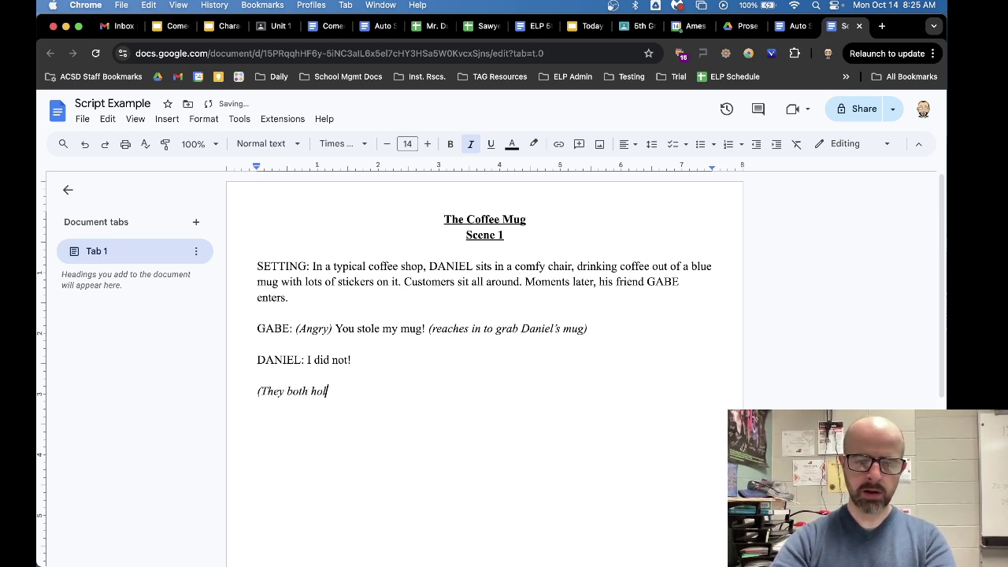
pyautogui.write('d the mug and')
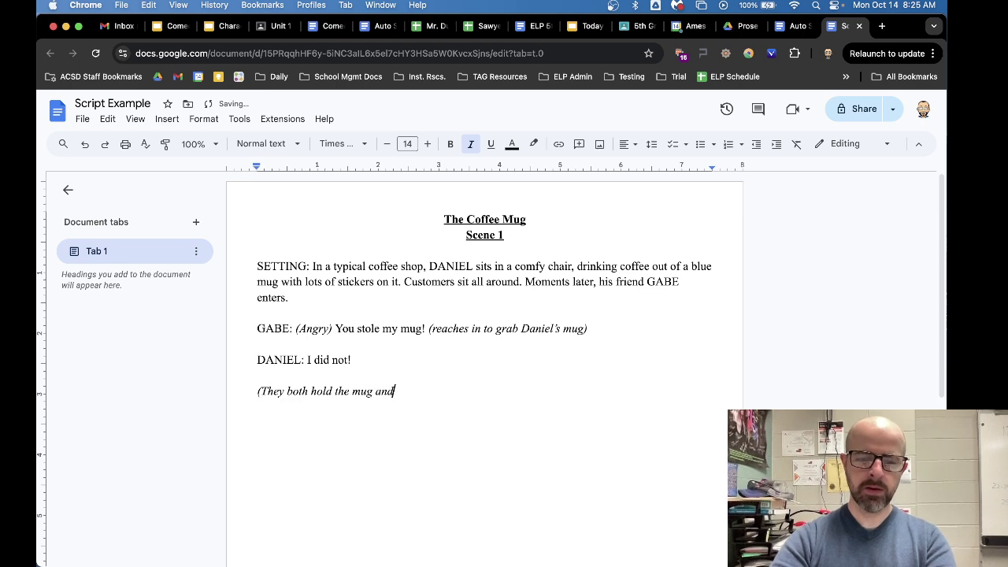
pyautogui.write(' strain t')
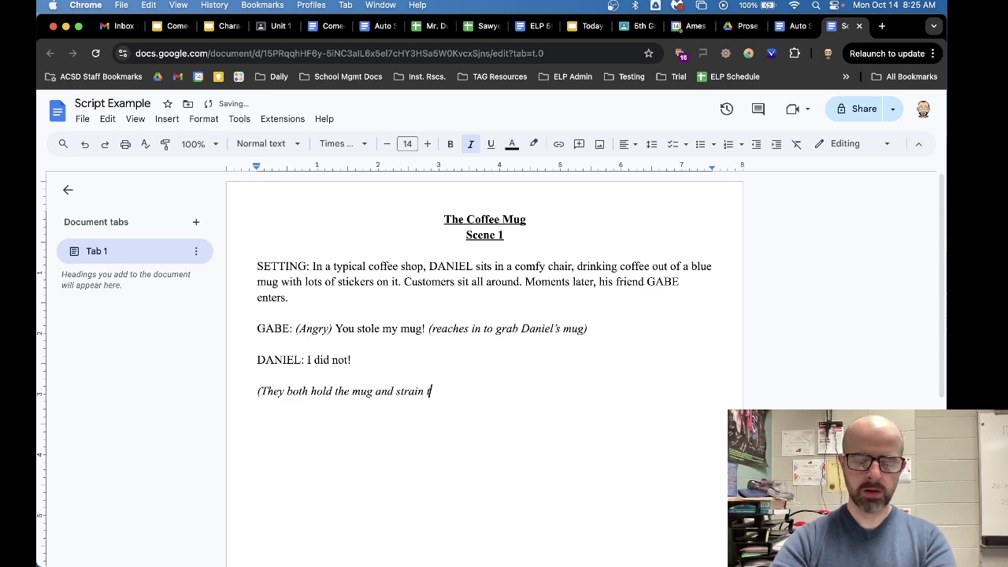
pyautogui.write('o try to take it fro')
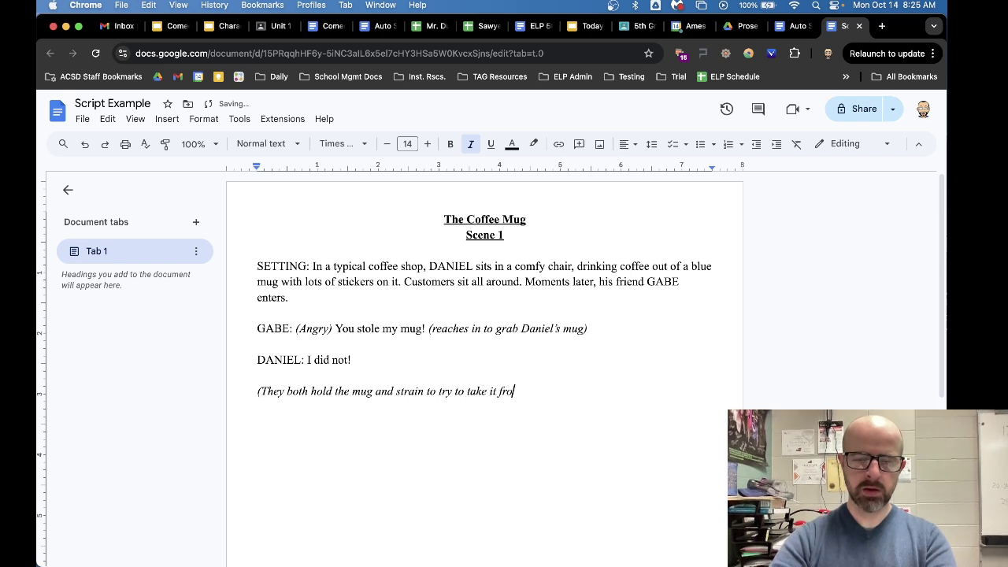
pyautogui.write('m each ohte')
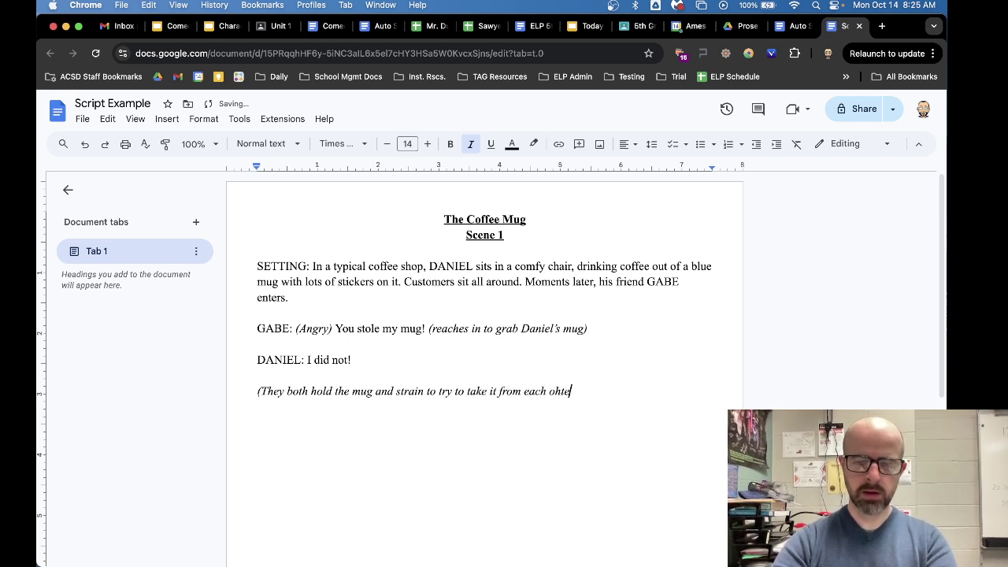
pyautogui.press('BackSpace')
pyautogui.press('BackSpace')
pyautogui.press('BackSpace')
pyautogui.write('ther. ')
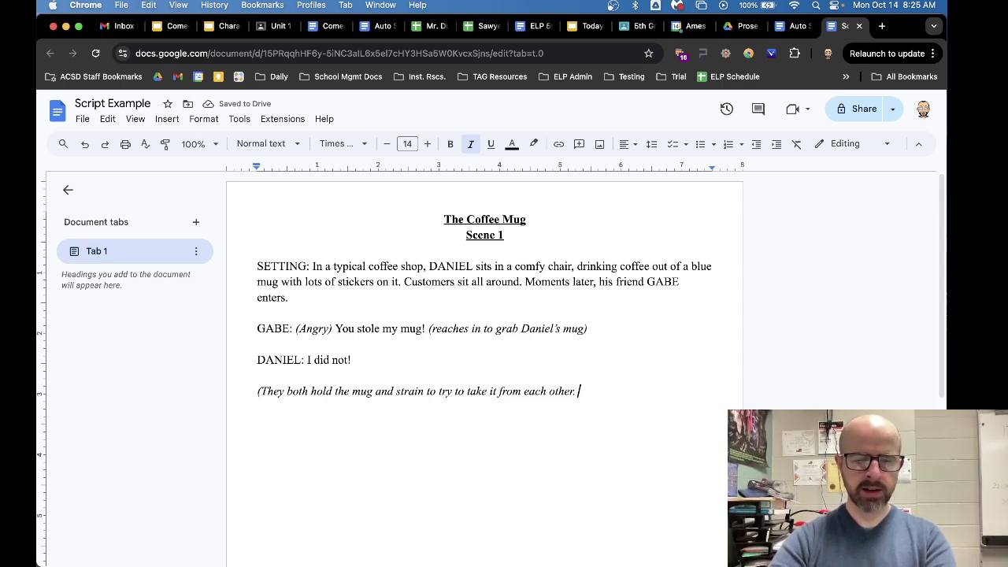
# Finish the direction with "Eventually,", the seated character's name, "loses grip and the coffee splatters all over", the friend's capitalised name and a closing parenthesis
pyautogui.write('Eventau')
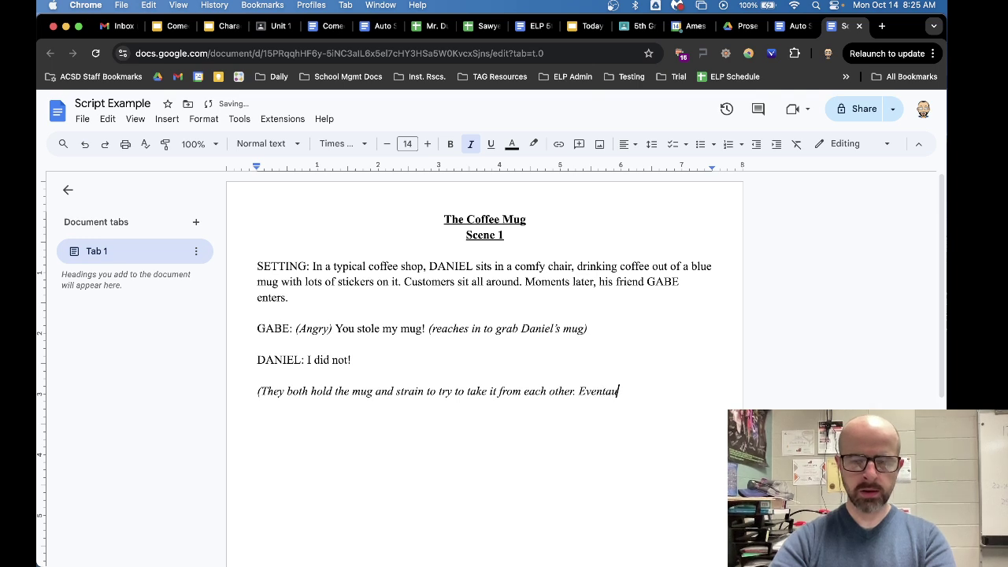
pyautogui.press('BackSpace')
pyautogui.press('BackSpace')
pyautogui.write('ually, ')
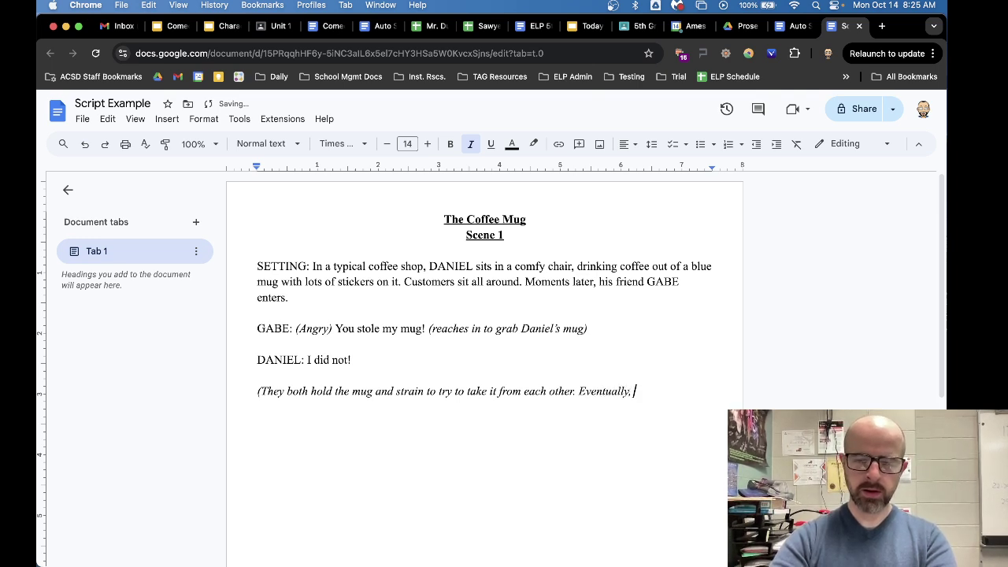
pyautogui.write('Daniel los')
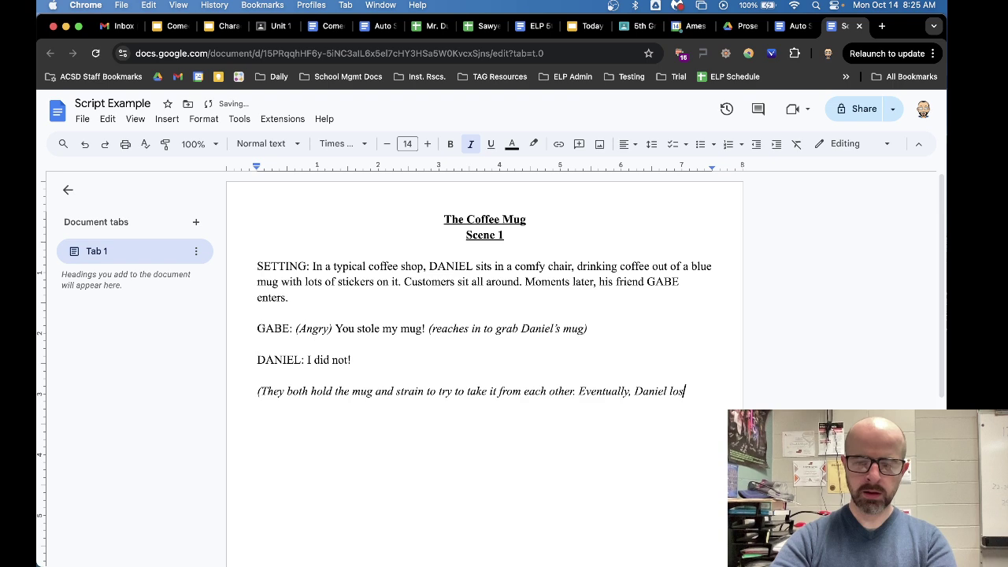
pyautogui.write('es grip ')
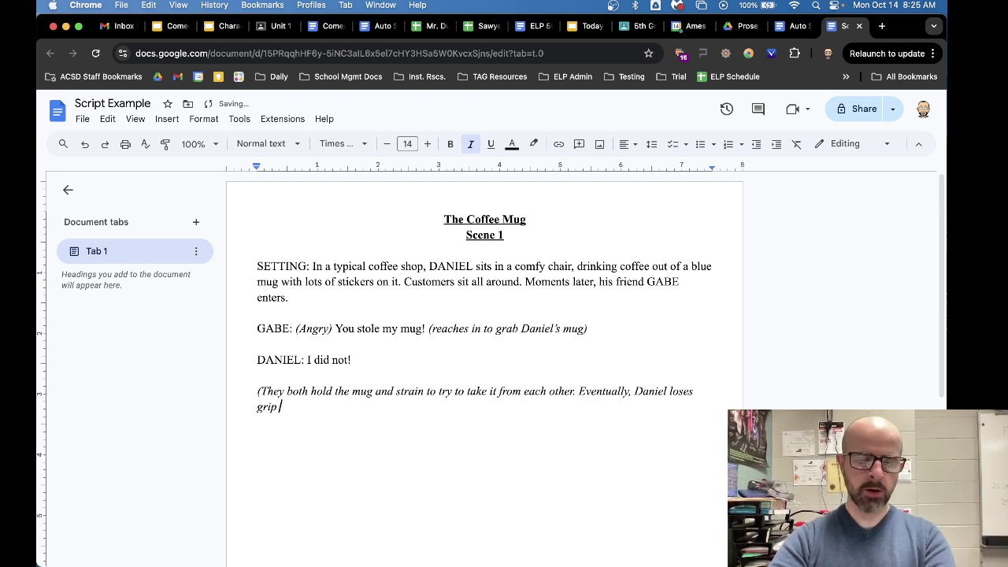
pyautogui.write('and ')
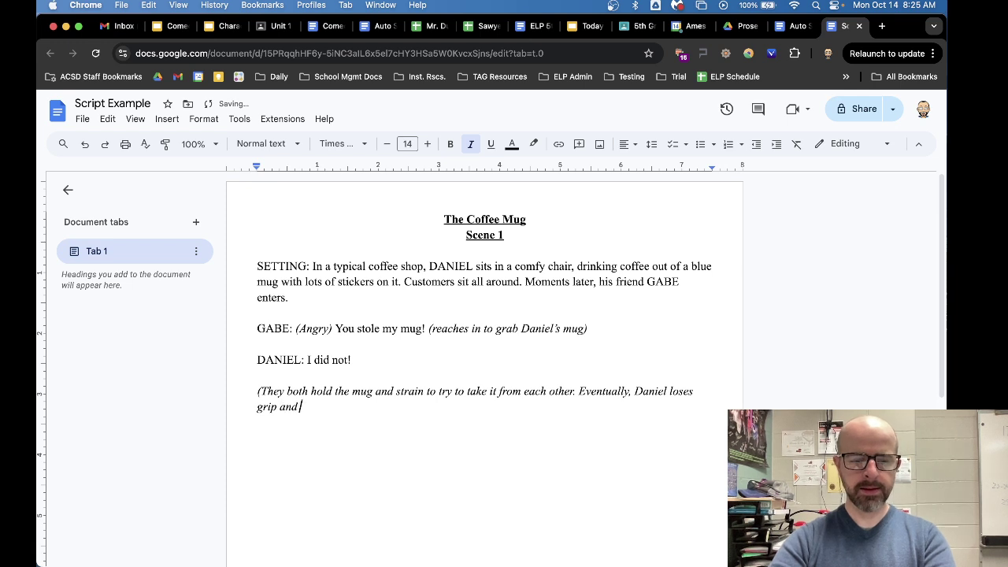
pyautogui.write('the coffee ')
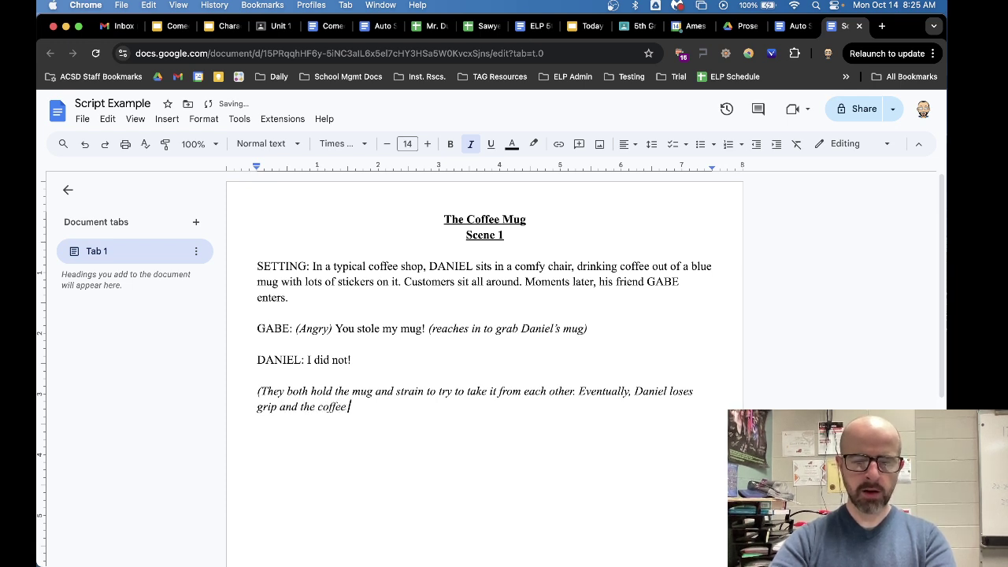
pyautogui.write('splatters')
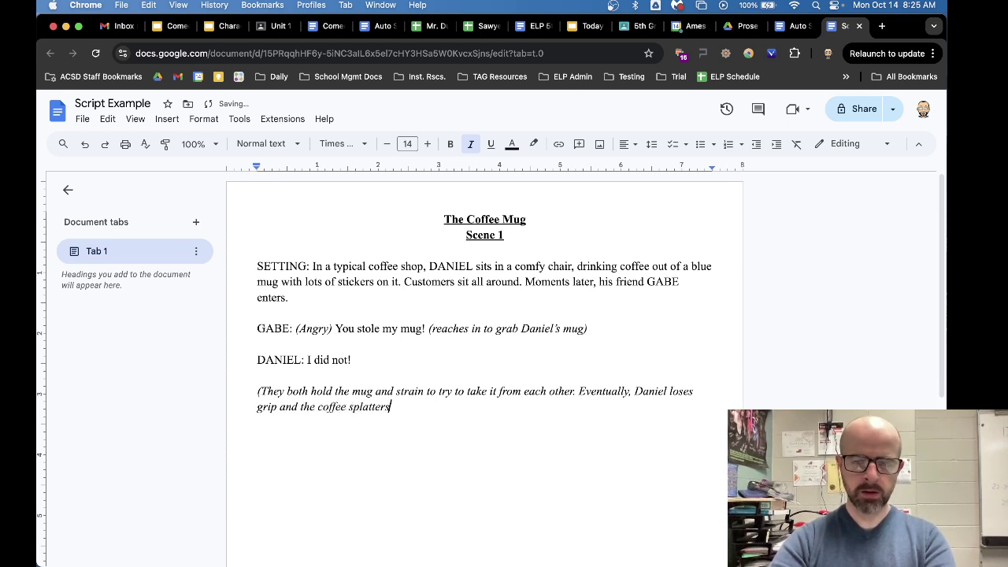
pyautogui.write(' all over gabe')
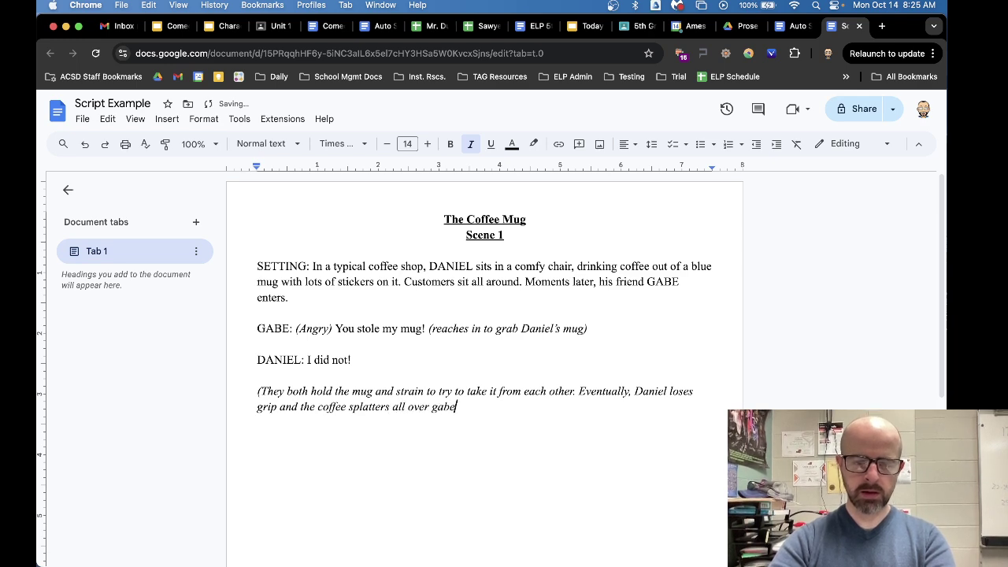
pyautogui.press('BackSpace')
pyautogui.press('BackSpace')
pyautogui.press('BackSpace')
pyautogui.press('BackSpace')
pyautogui.write('Gabe')
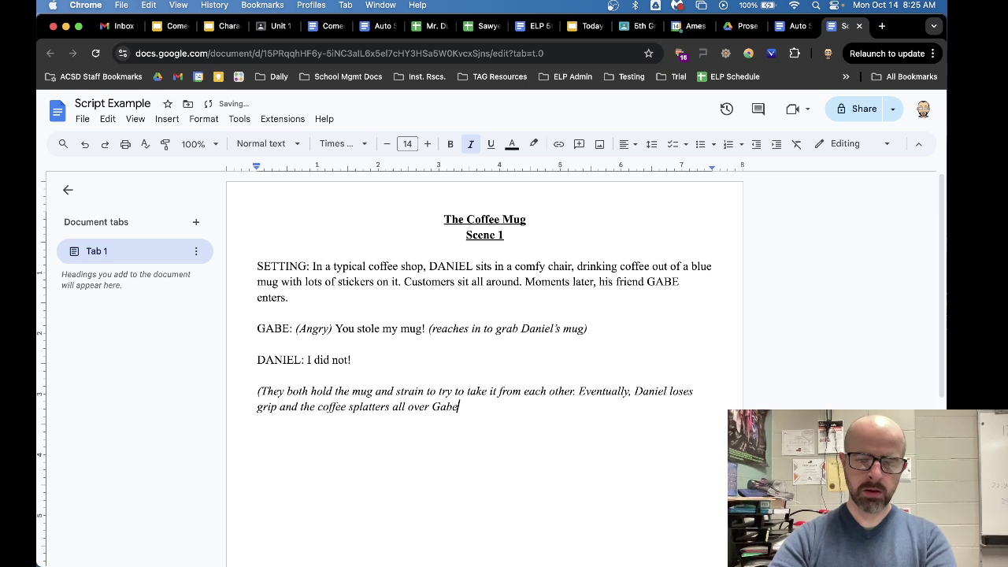
pyautogui.write(')')
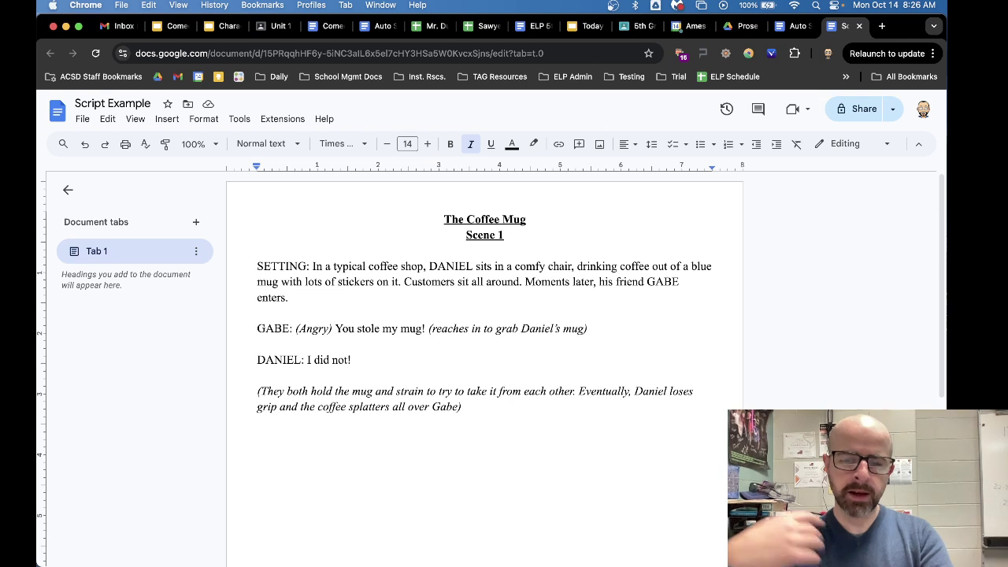
# Below a blank line, add the seated character's non-italic line "There. You got your coffee. Satisfied." after the name in capitals and a colon
pyautogui.press('Return')
pyautogui.press('Return')
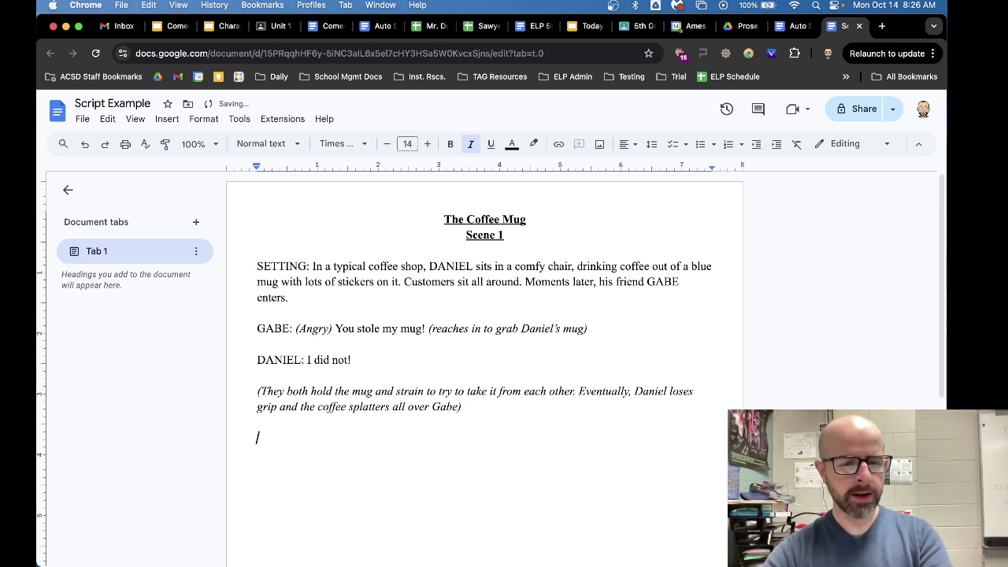
pyautogui.press('super+i')
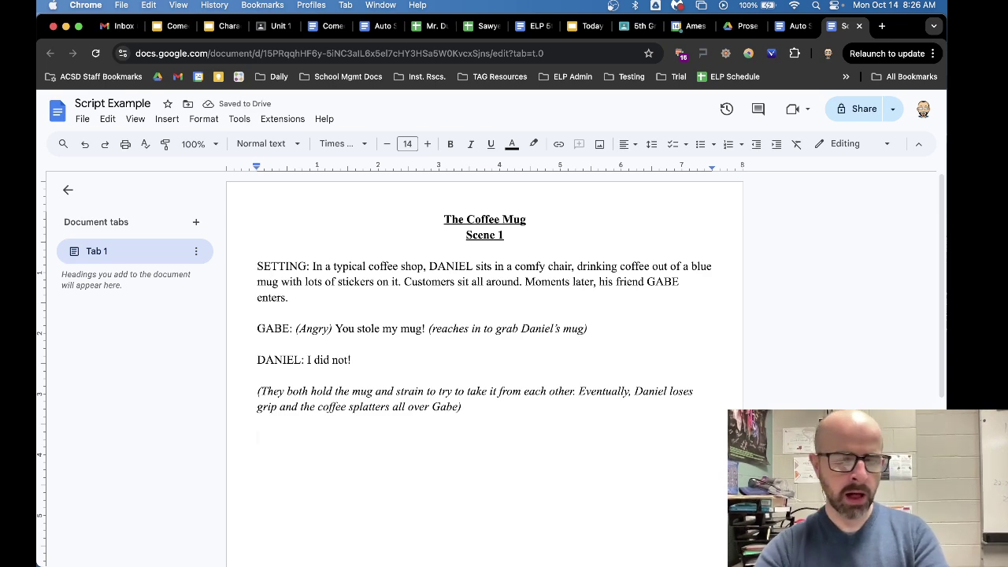
pyautogui.write('DAN')
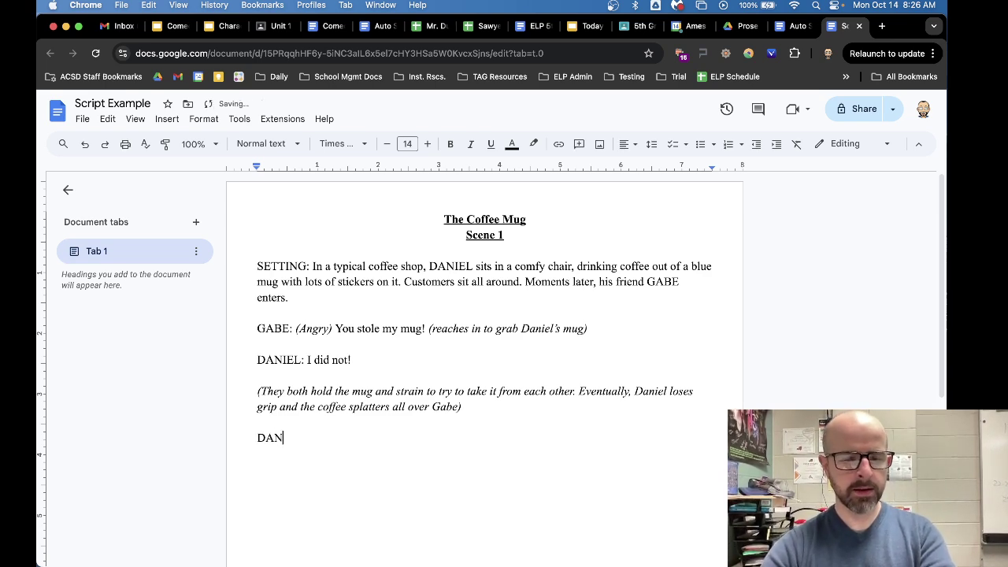
pyautogui.write('IEL: There')
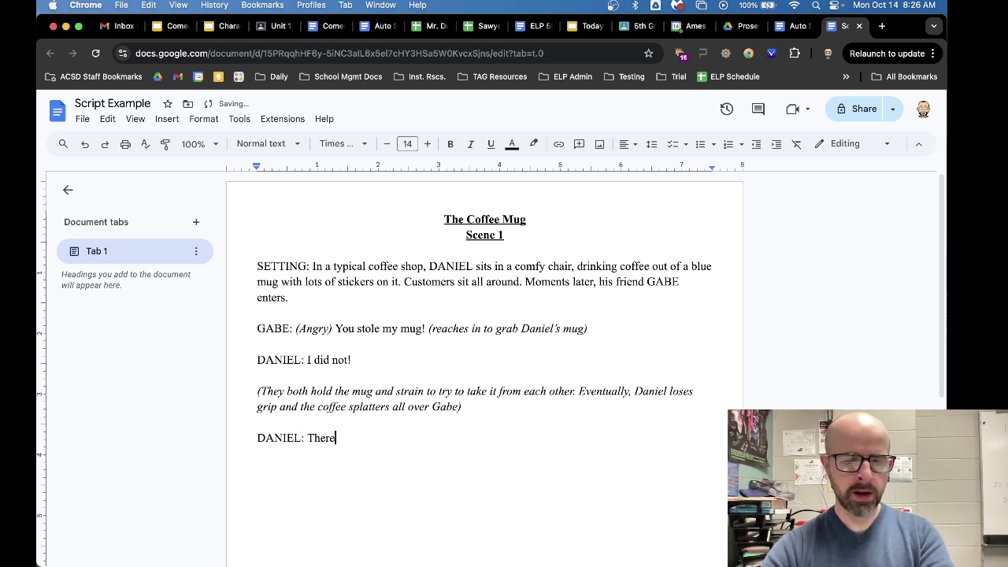
pyautogui.write('. You got your coff')
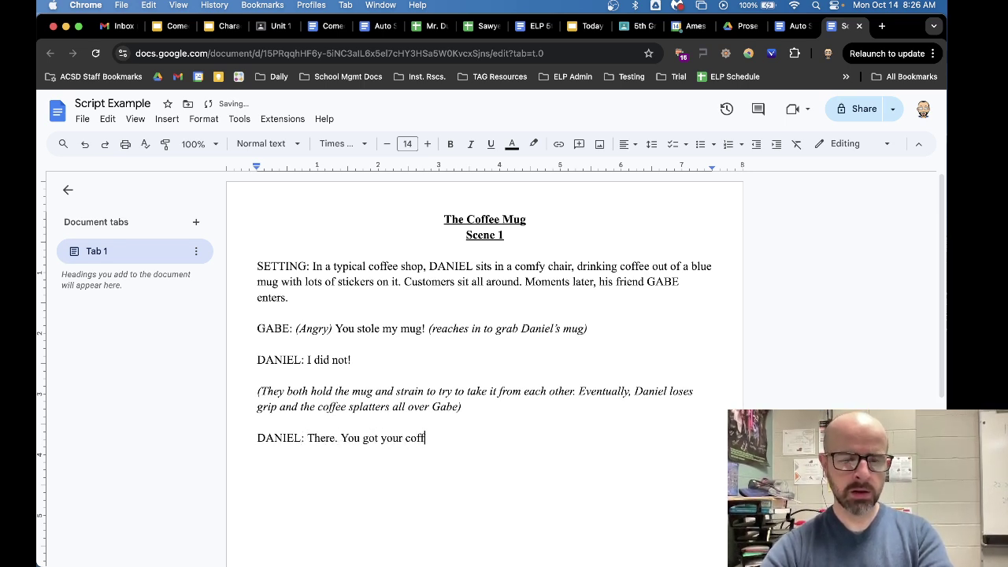
pyautogui.write('ee. Satisfied.')
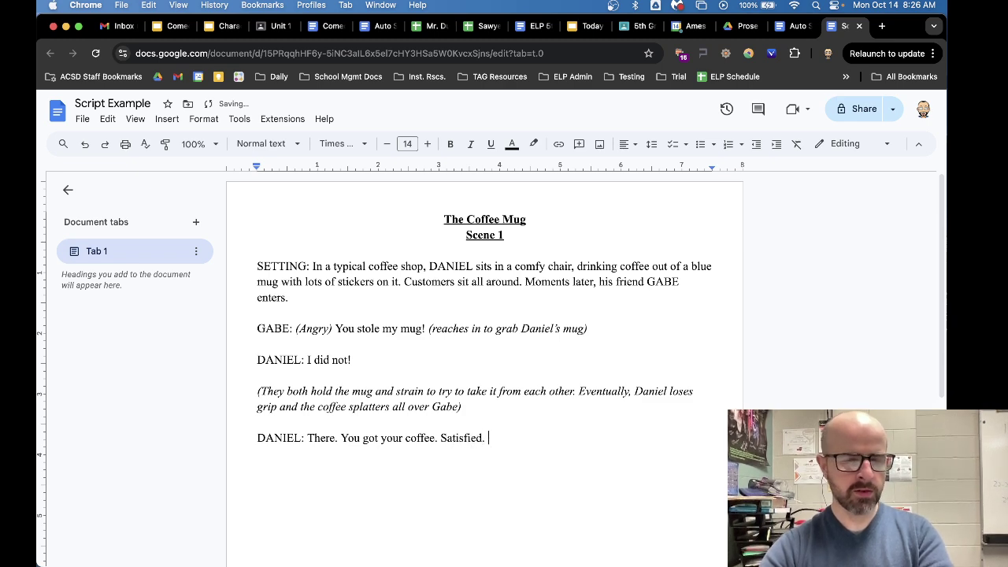
# Start a centred, bold line below a blank line after the closing dialogue "There. You got your coffee. Satisfied."
pyautogui.press('Return')
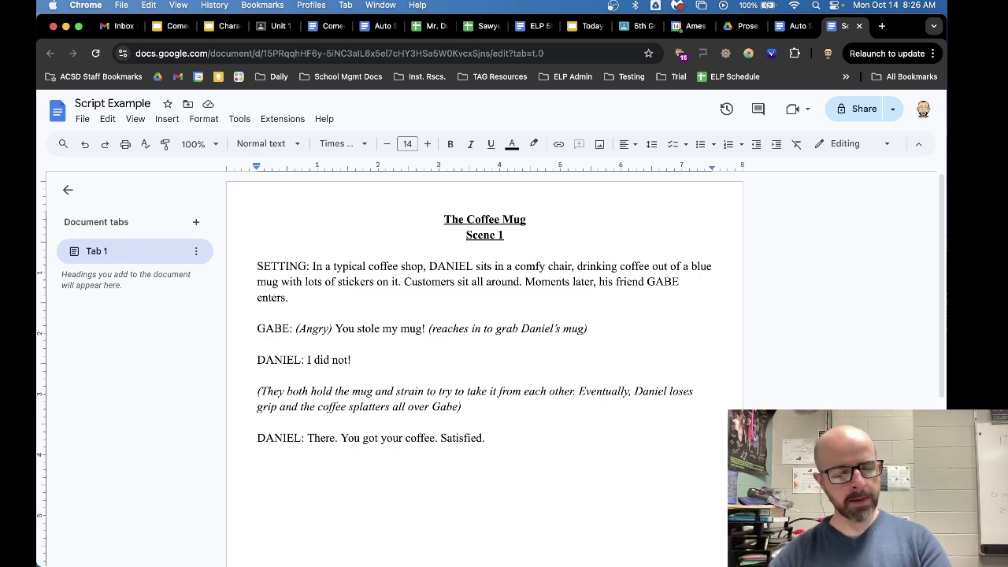
pyautogui.click(632, 147)
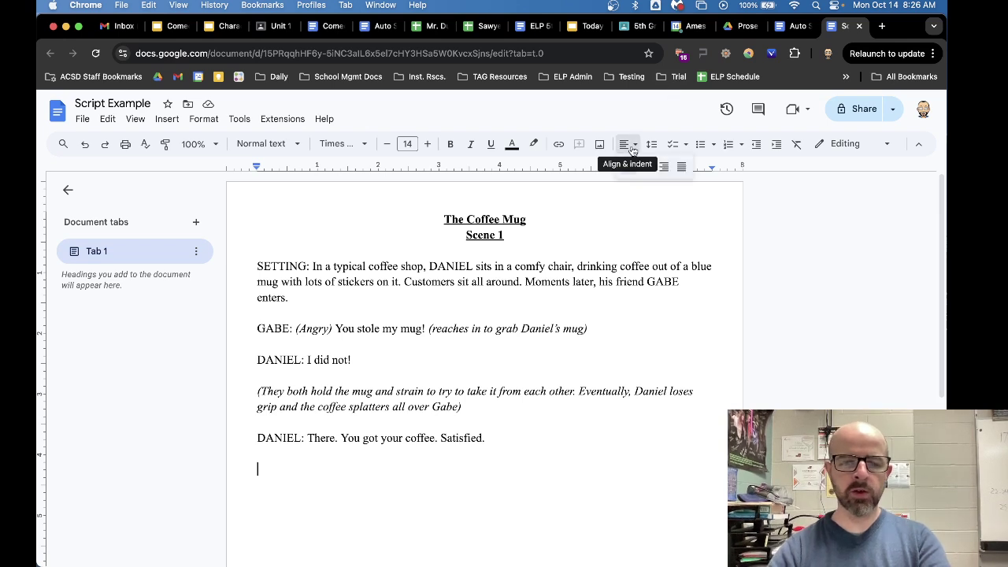
pyautogui.click(390, 476)
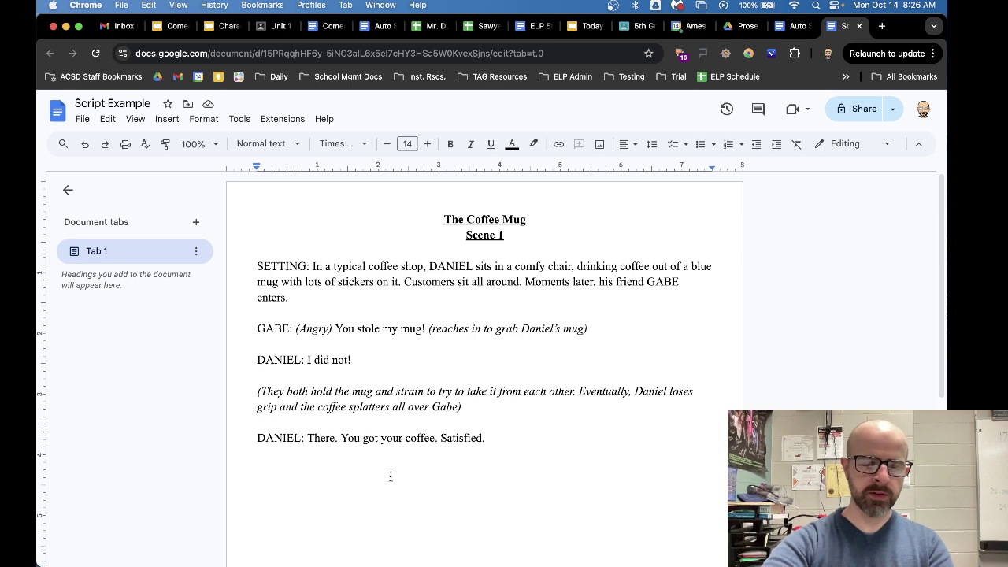
pyautogui.press('super+shift+e')
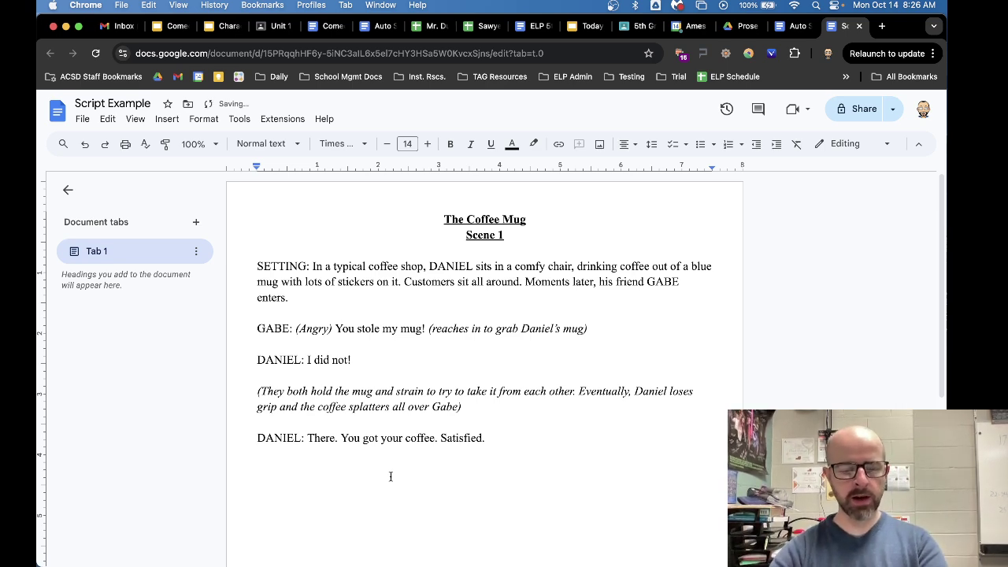
pyautogui.press('super+b')
pyautogui.write('Scene')
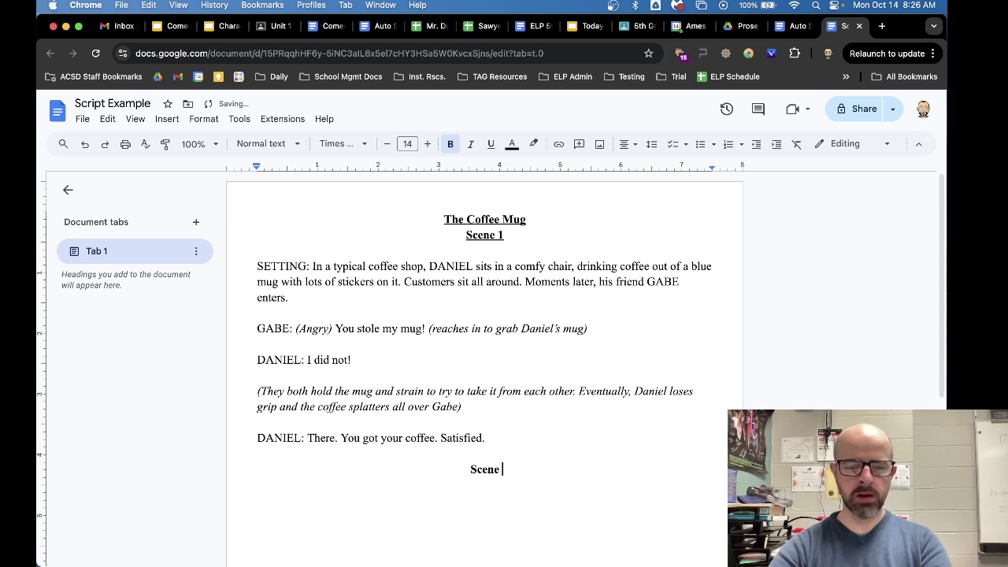
pyautogui.press('BackSpace')
pyautogui.press('BackSpace')
pyautogui.press('BackSpace')
pyautogui.press('BackSpace')
pyautogui.press('BackSpace')
pyautogui.press('BackSpace')
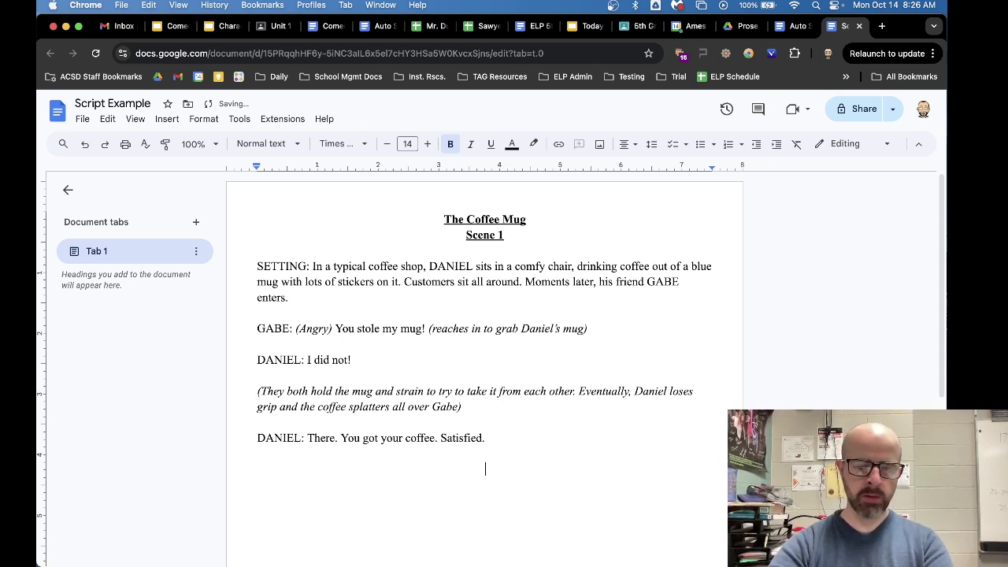
# Enter the underlined heading "Scene 2" on the centred bold line, with a left-aligned, plain "SETTING:" label directly beneath it
pyautogui.press('super+u')
pyautogui.write('Scene 2')
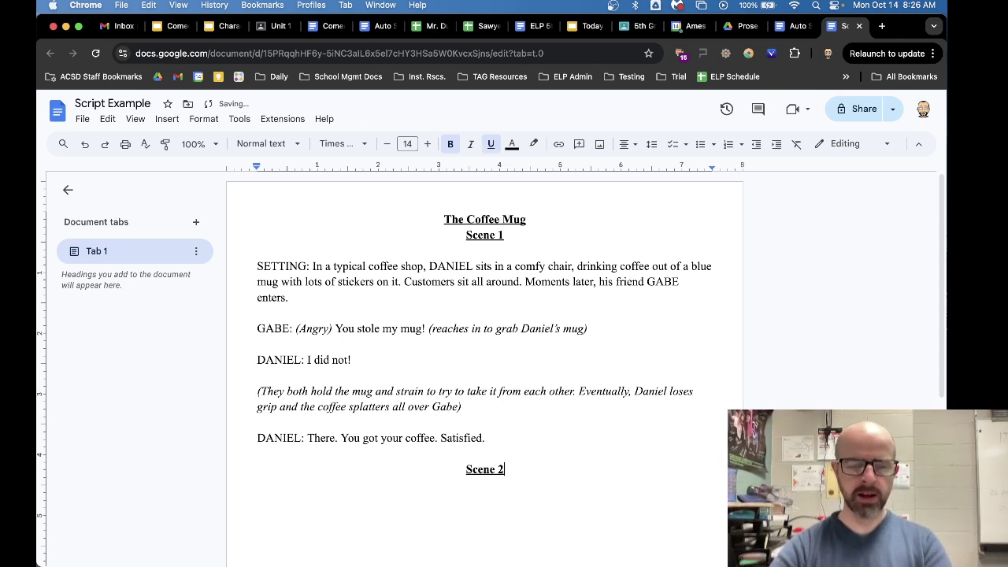
pyautogui.press('Return')
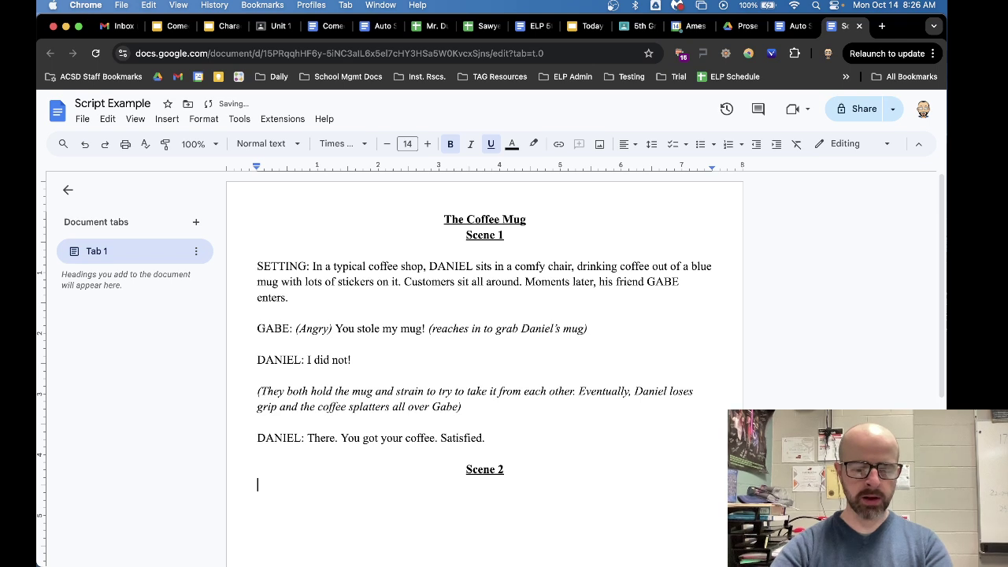
pyautogui.press('super+b')
pyautogui.press('super+u')
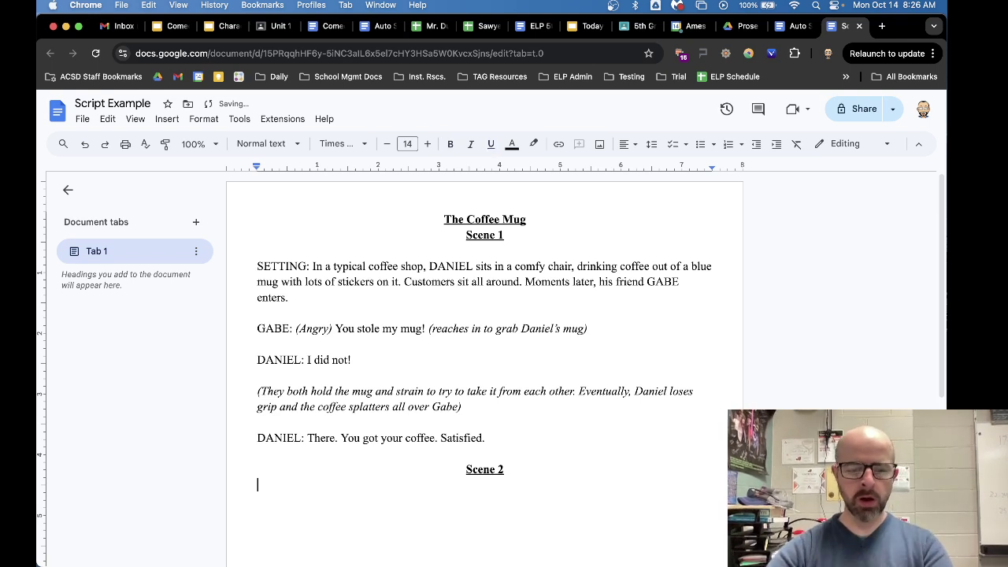
pyautogui.write('SETTING:')
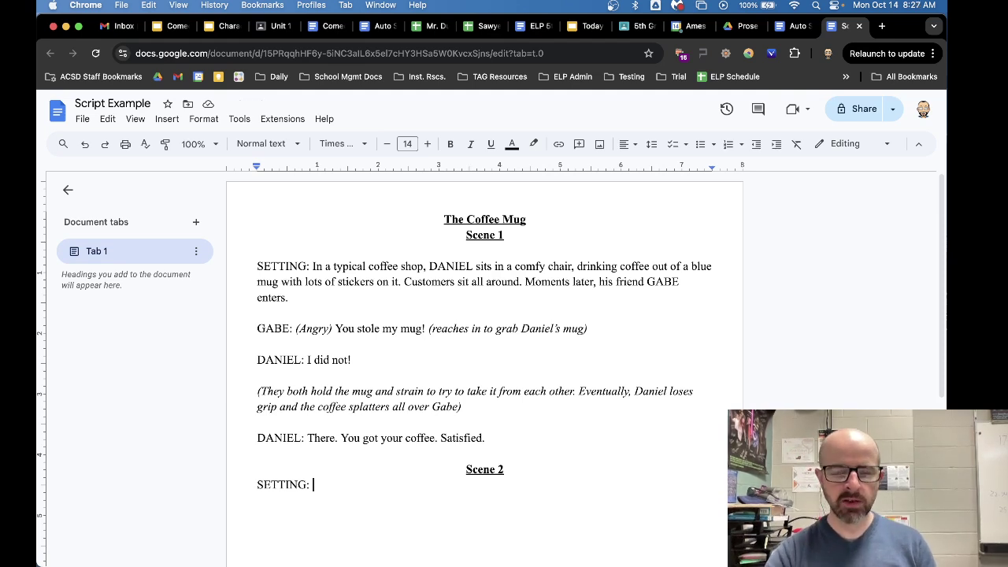
# Add page numbers at the upper right of the pages, starting from the first page, and return to the script body
pyautogui.click(168, 120)
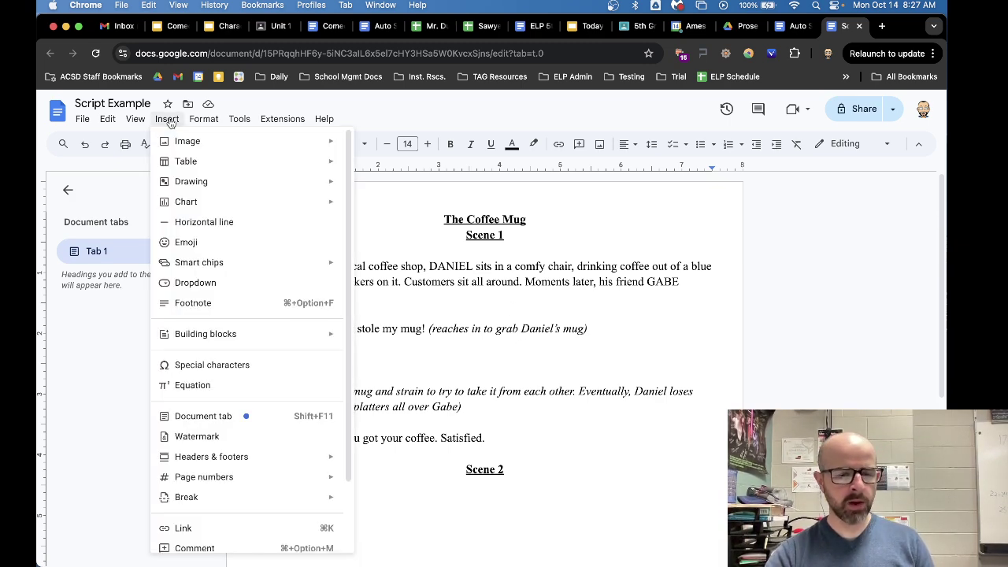
pyautogui.moveTo(272, 456)
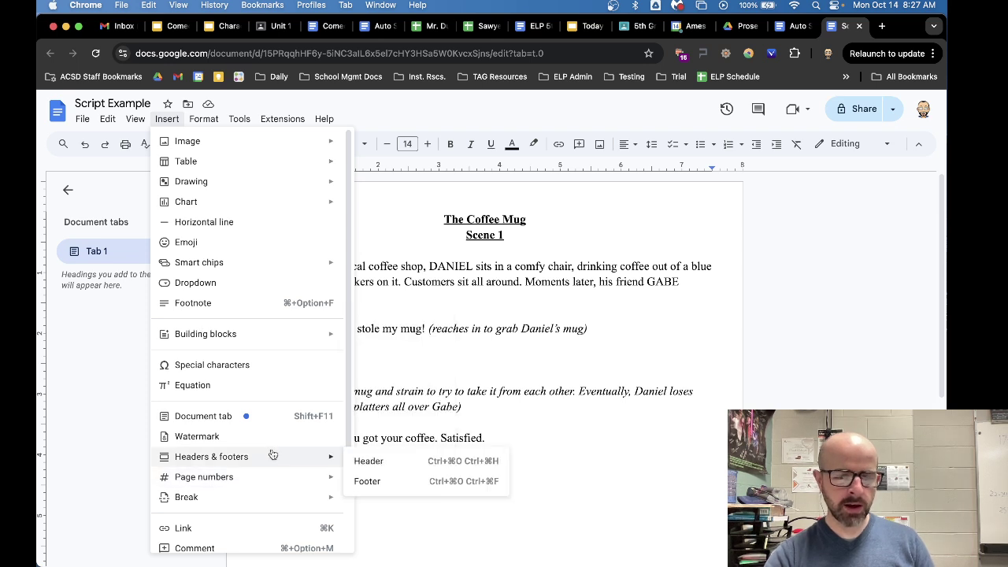
pyautogui.moveTo(283, 478)
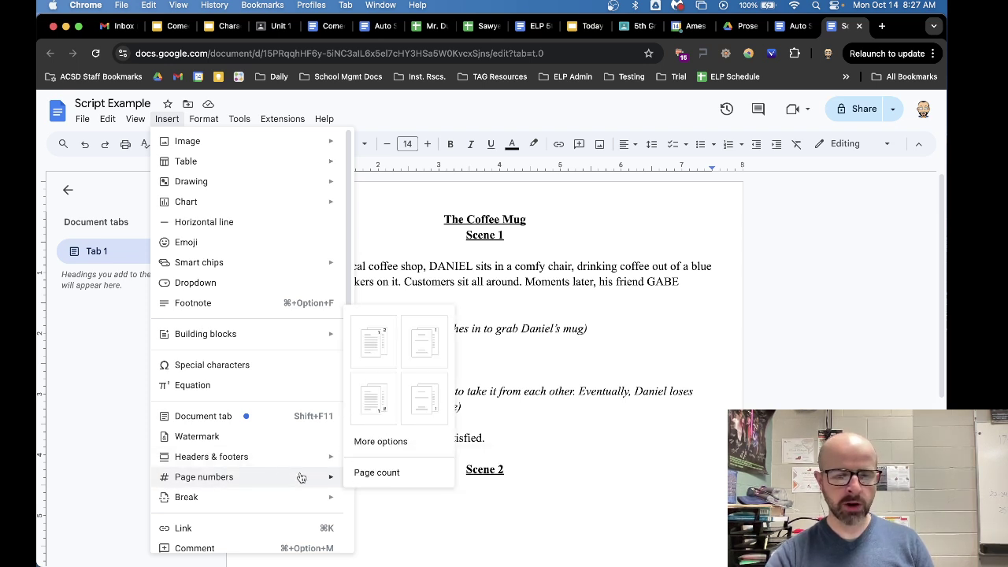
pyautogui.click(376, 345)
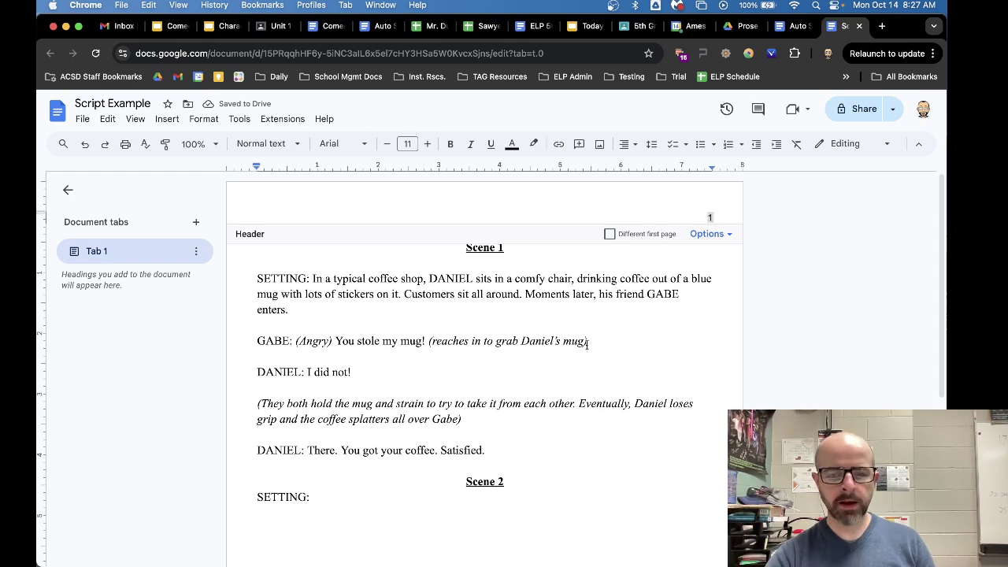
pyautogui.scroll(-4, 586, 344)
pyautogui.scroll(4, 587, 344)
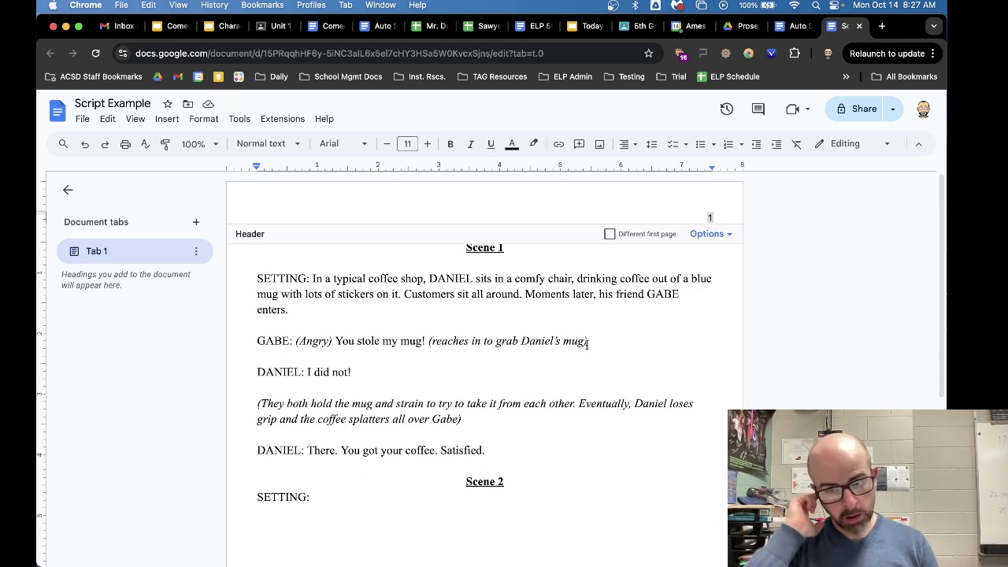
pyautogui.click(544, 329)
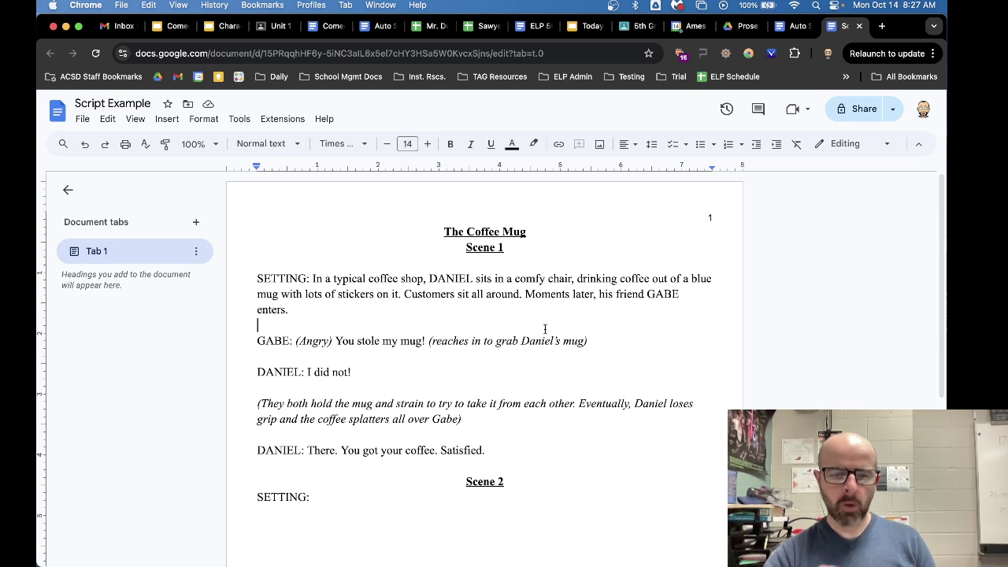